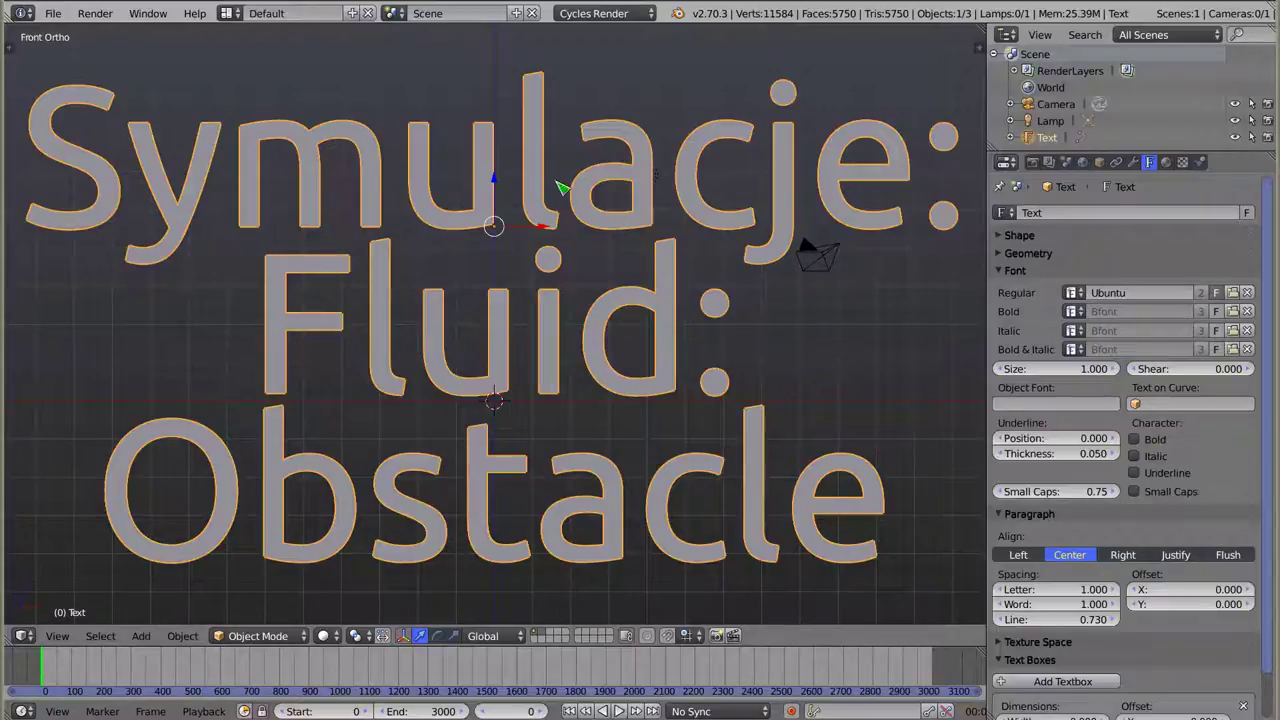
- Open the saved fluid sphere .blend file and confirm loading it
key(ctrl+n)
click(540, 155)
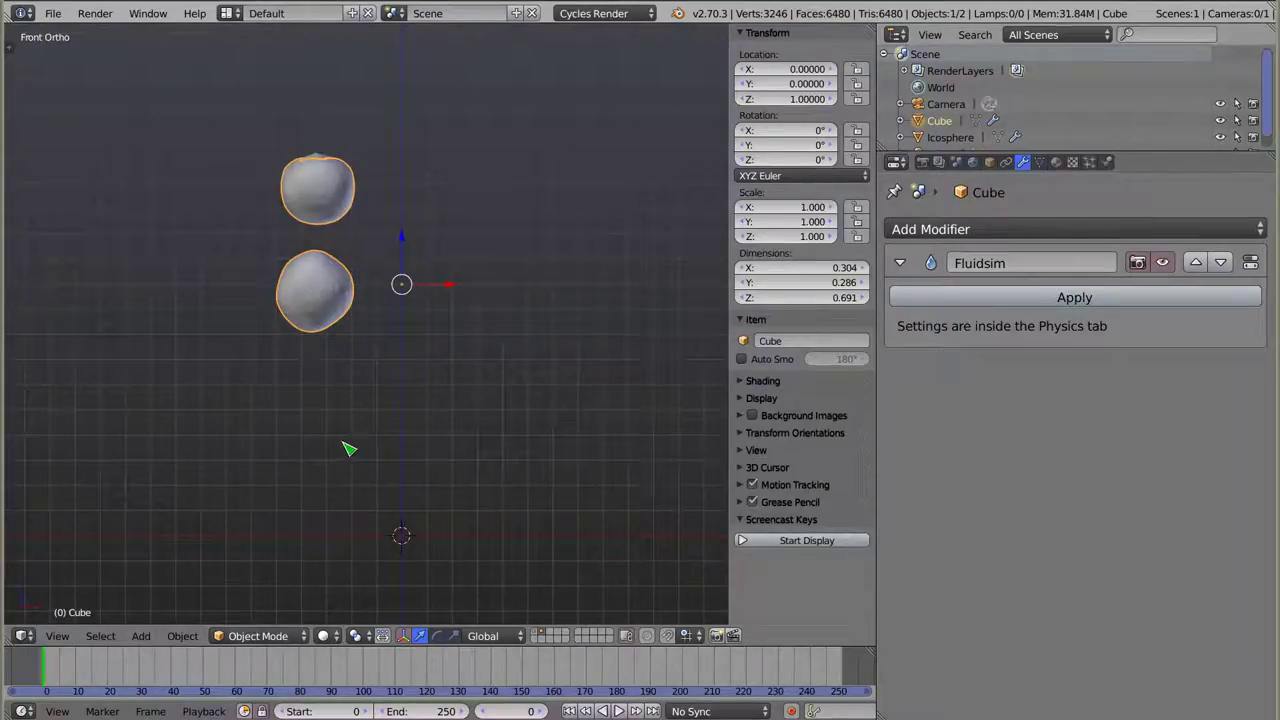
key(alt+a)
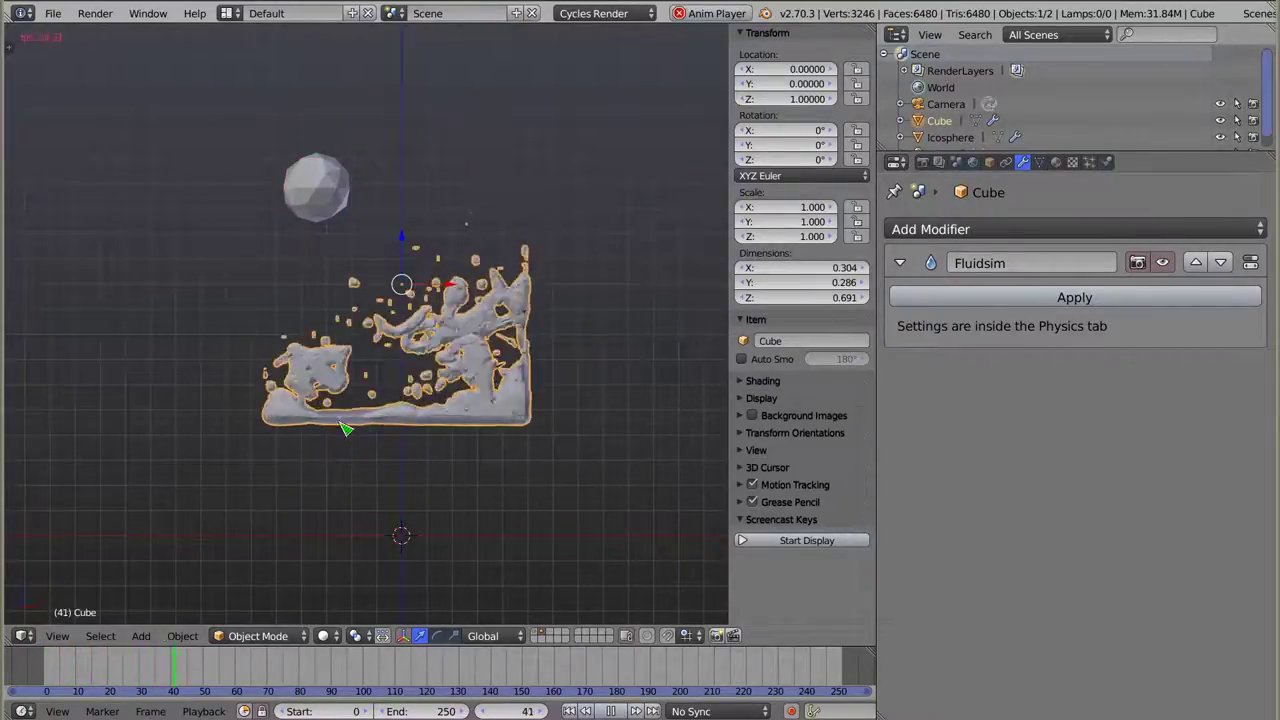
right_click(320, 192)
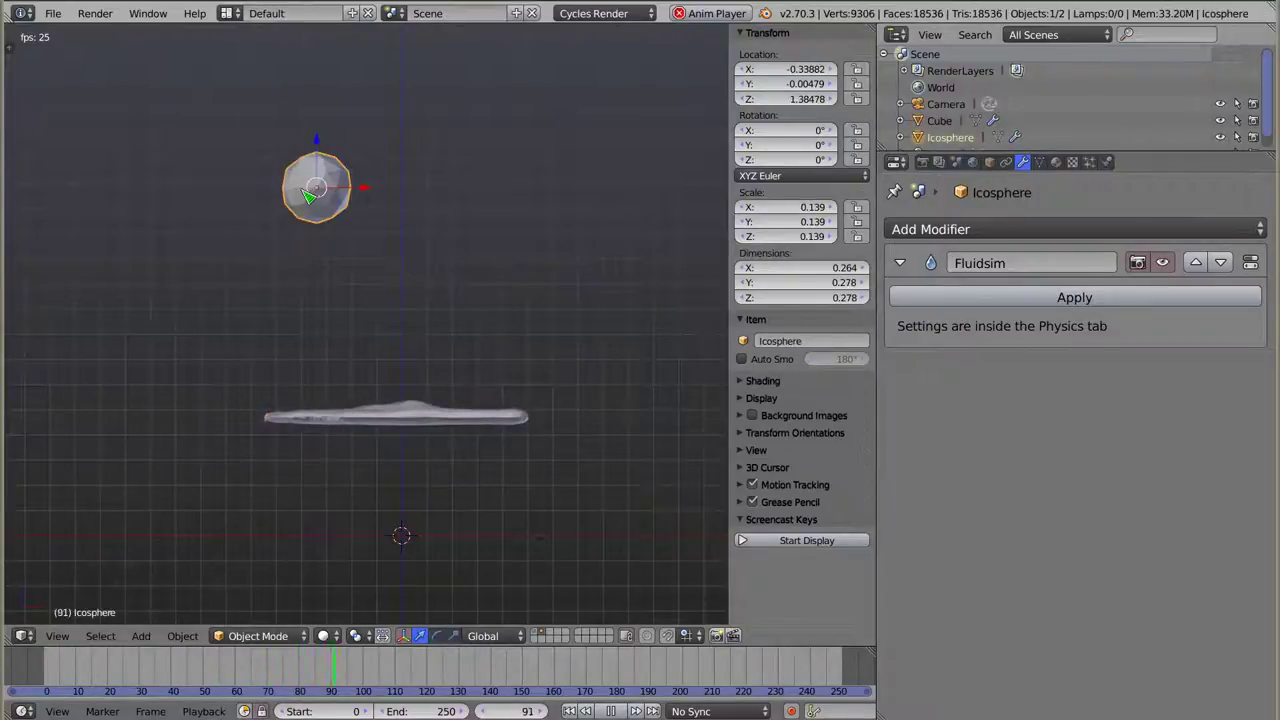
key(Escape)
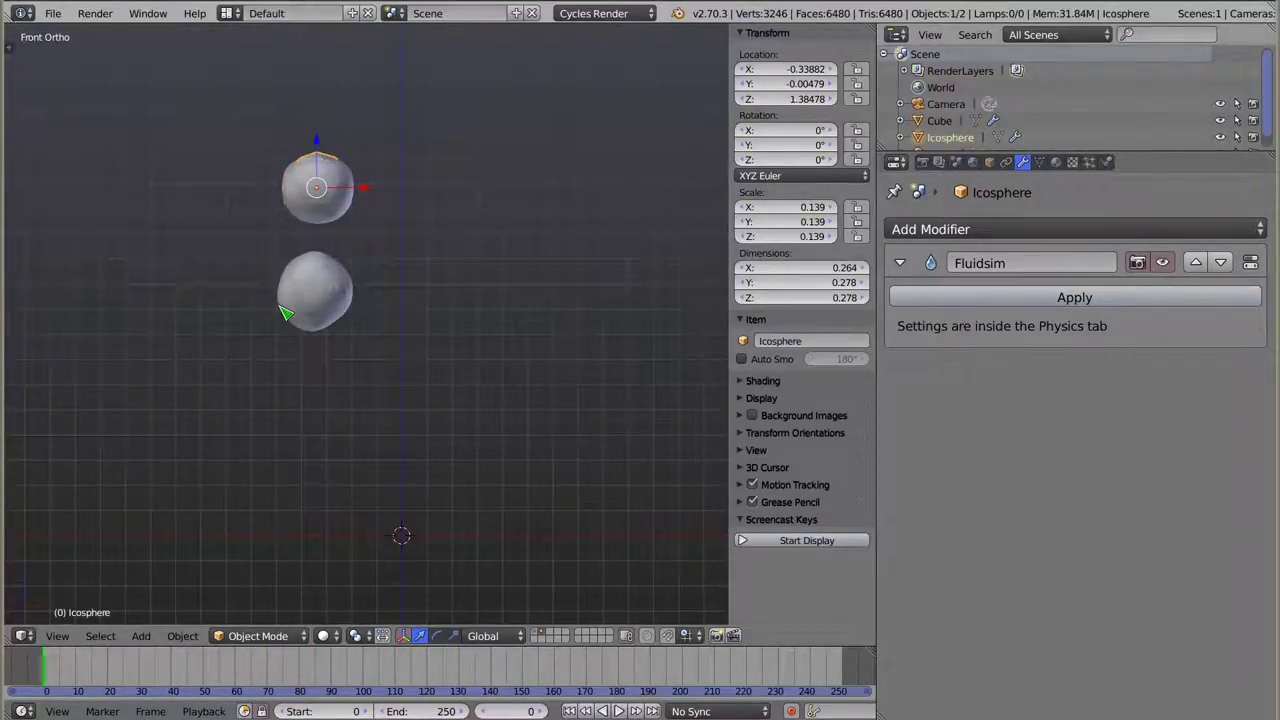
key(alt+a)
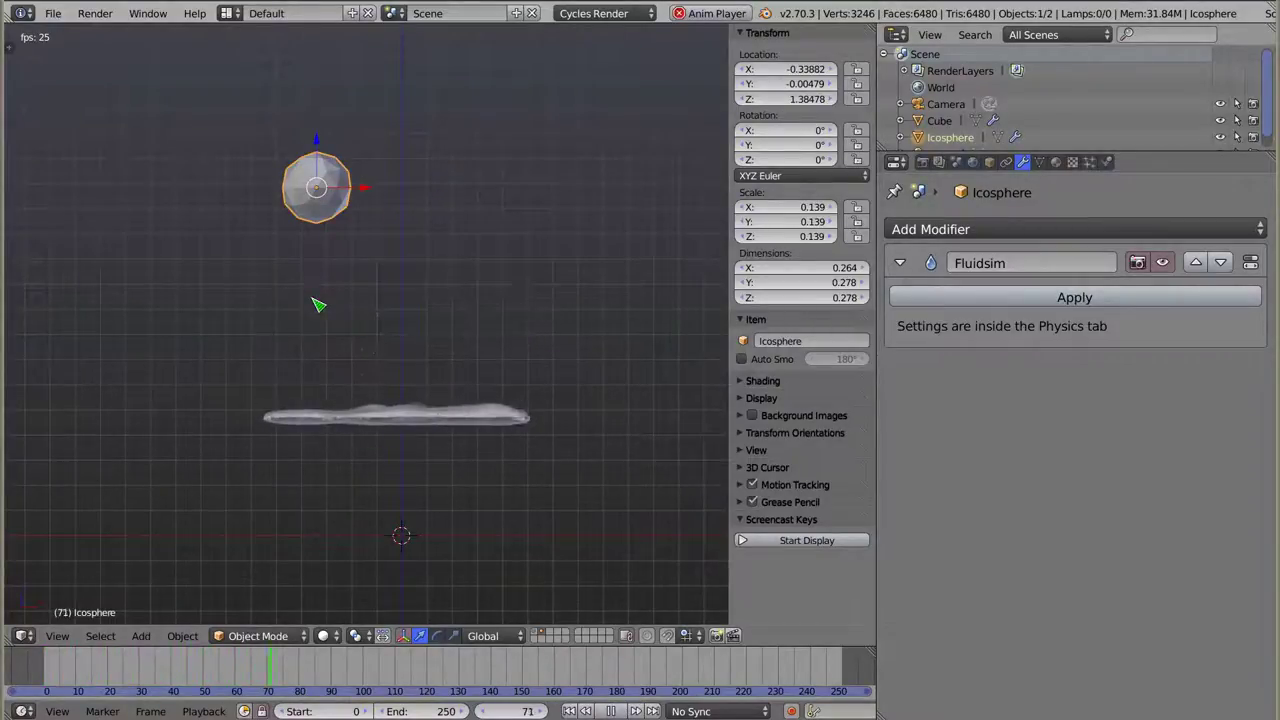
key(Escape)
key(alt+a)
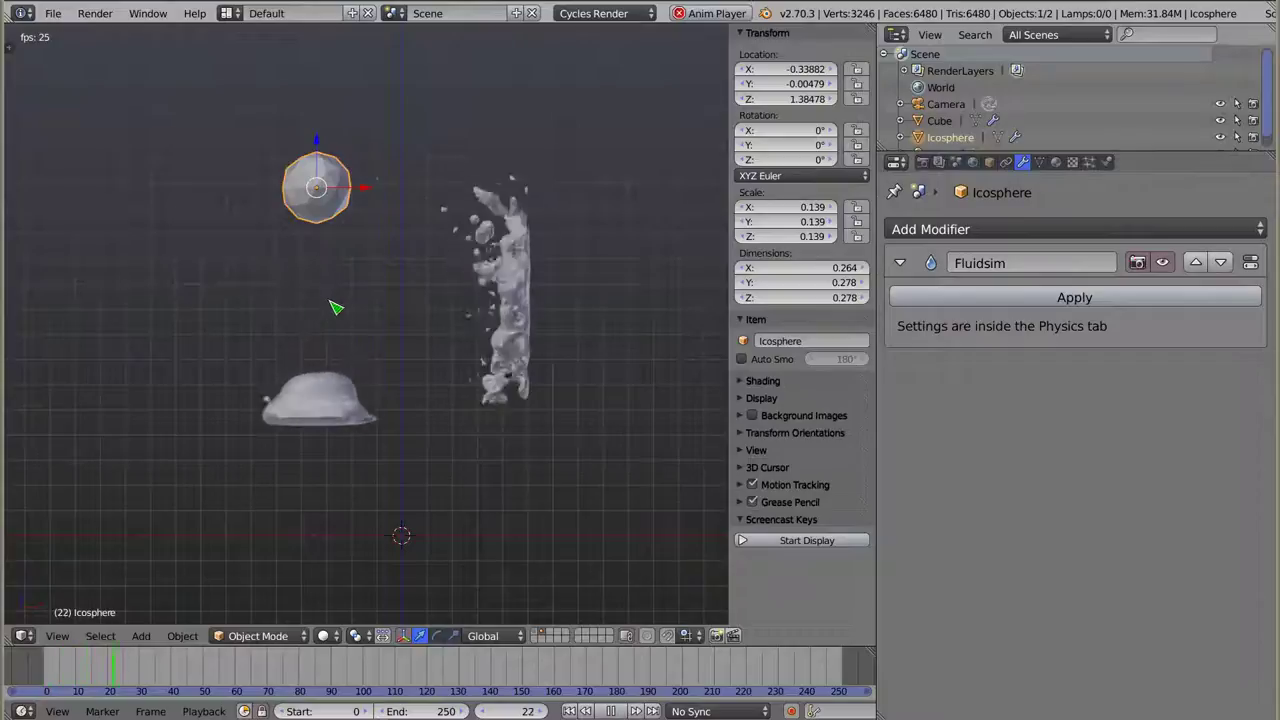
key(Escape)
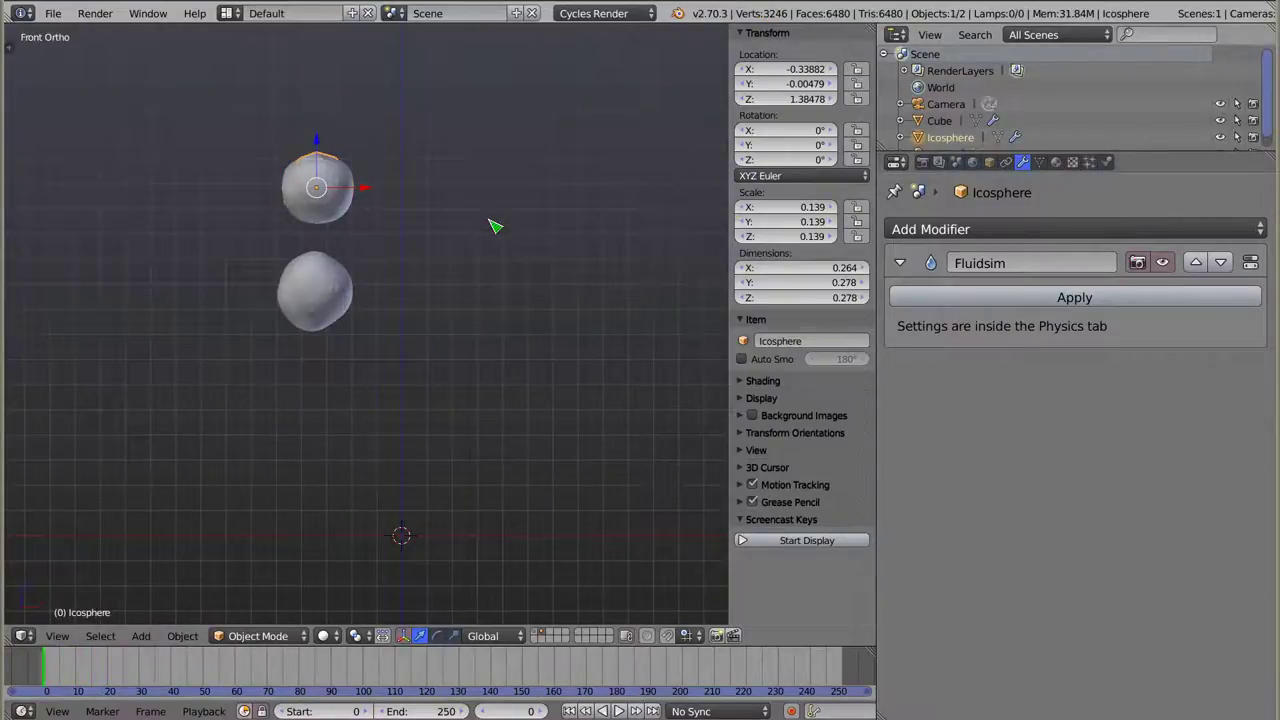
shift+right_click(313, 288)
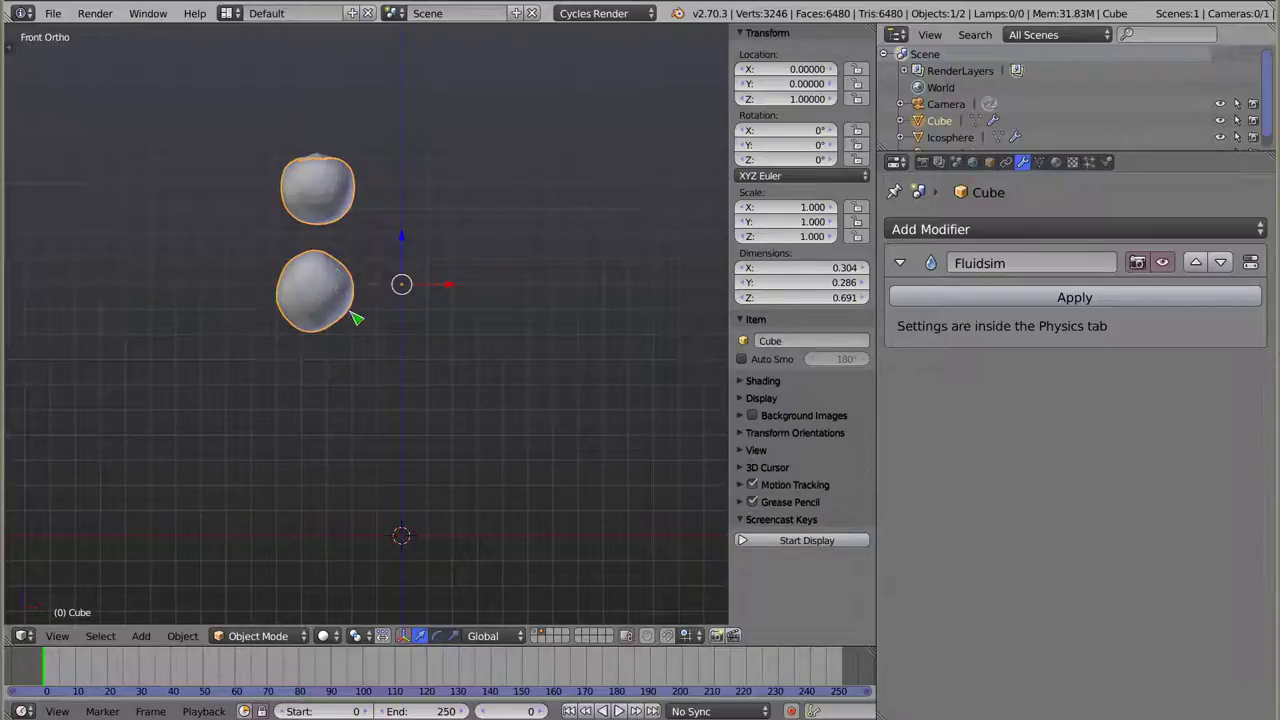
- Set the Cube domain's Viewport Display to Geometry and view the scene in wireframe
click(1107, 162)
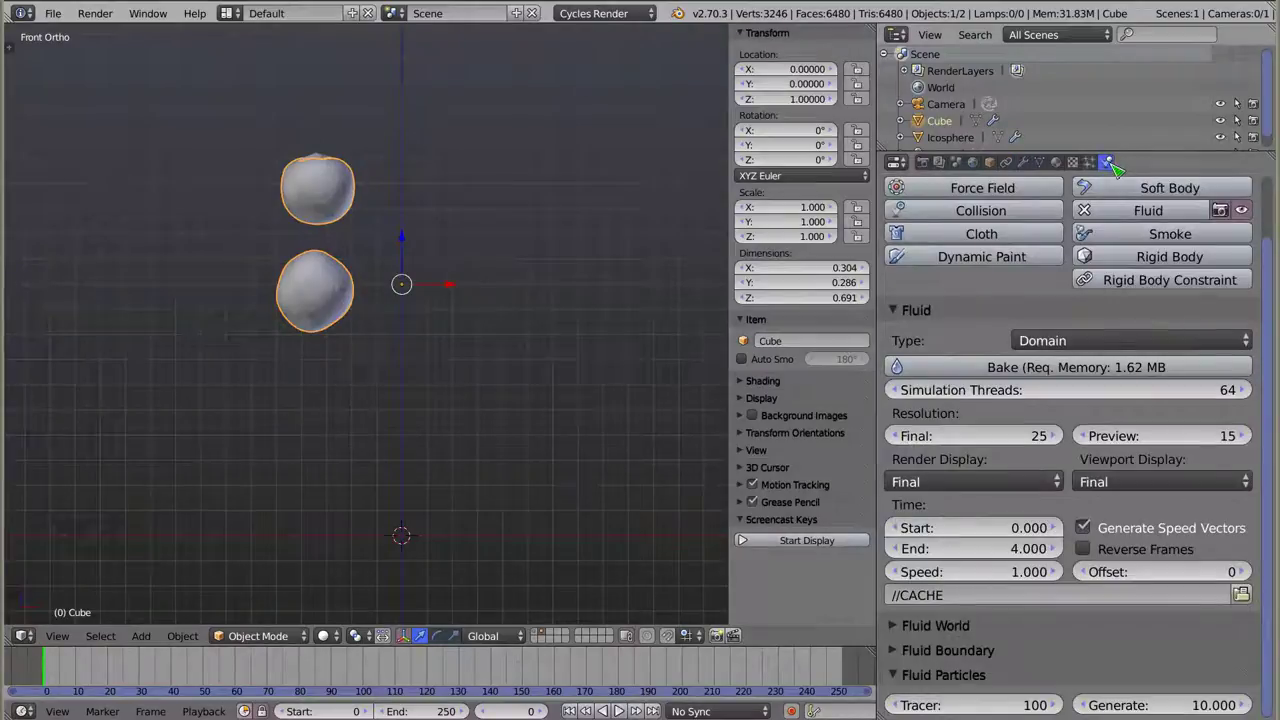
click(1125, 482)
click(1120, 459)
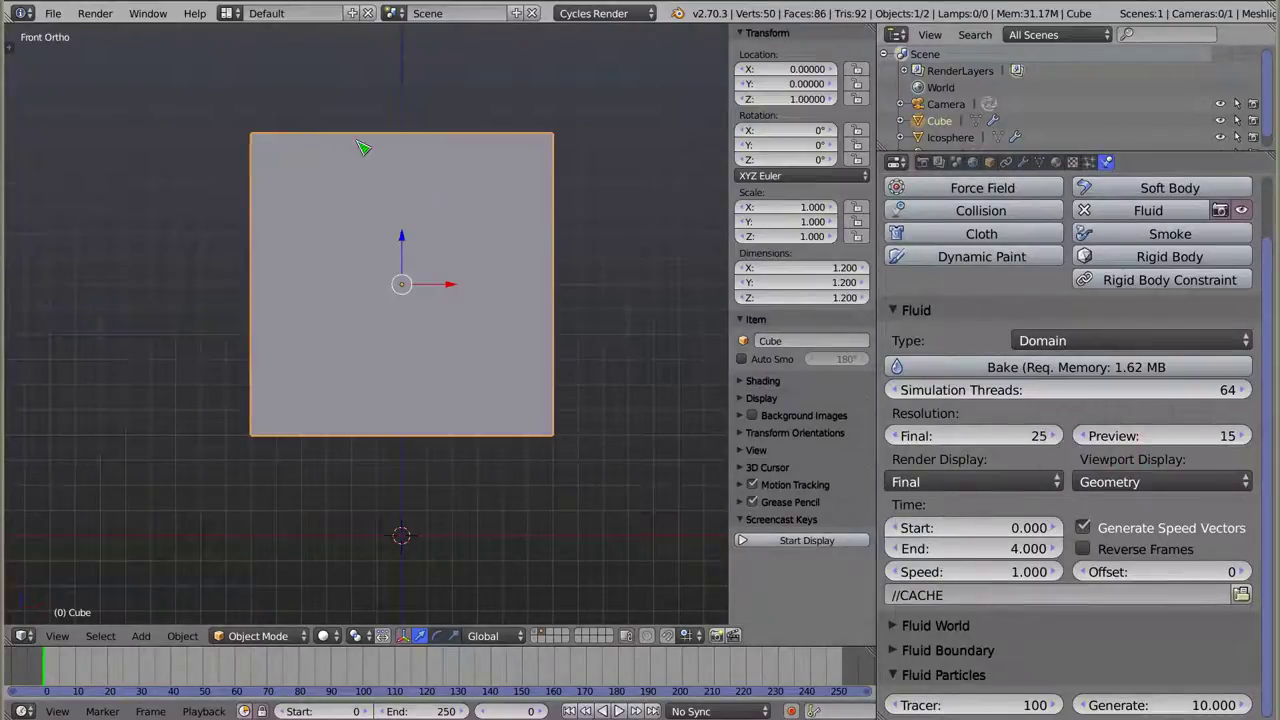
key(z)
shift+middle_drag(434, 250, 415, 247)
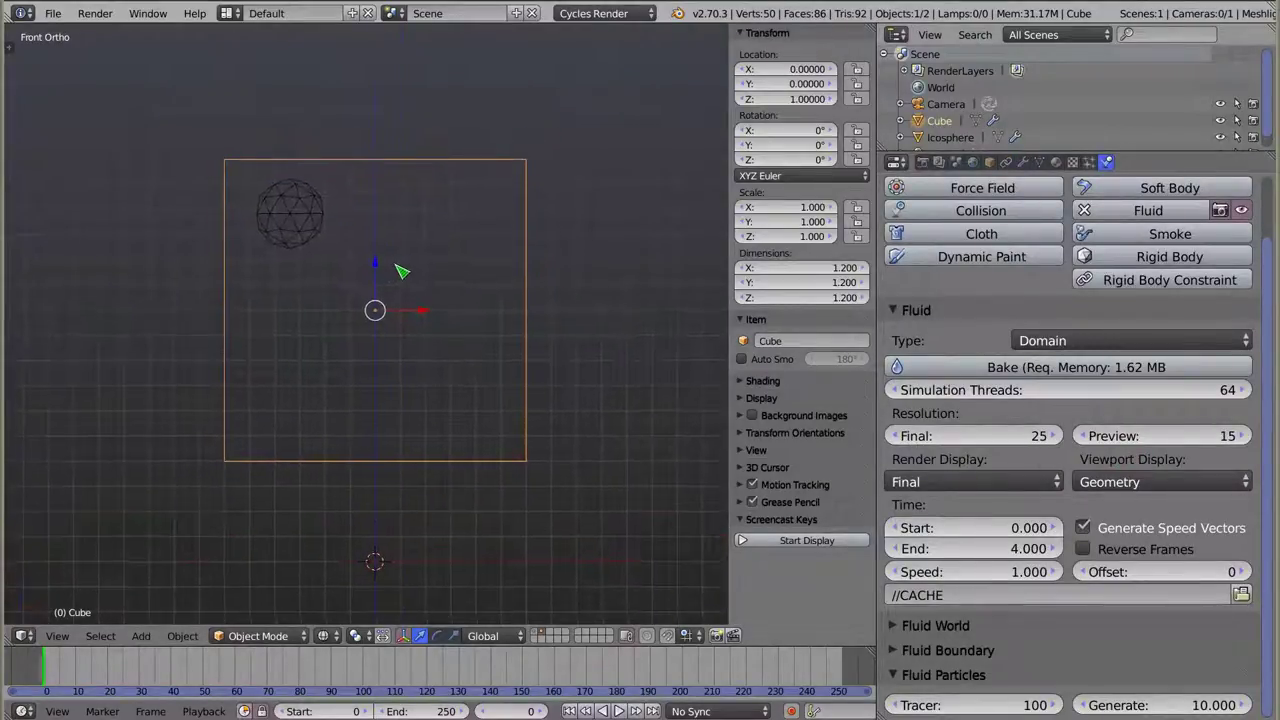
- Add a new cube, nudge it upward and squash it thin along X
key(shift+a)
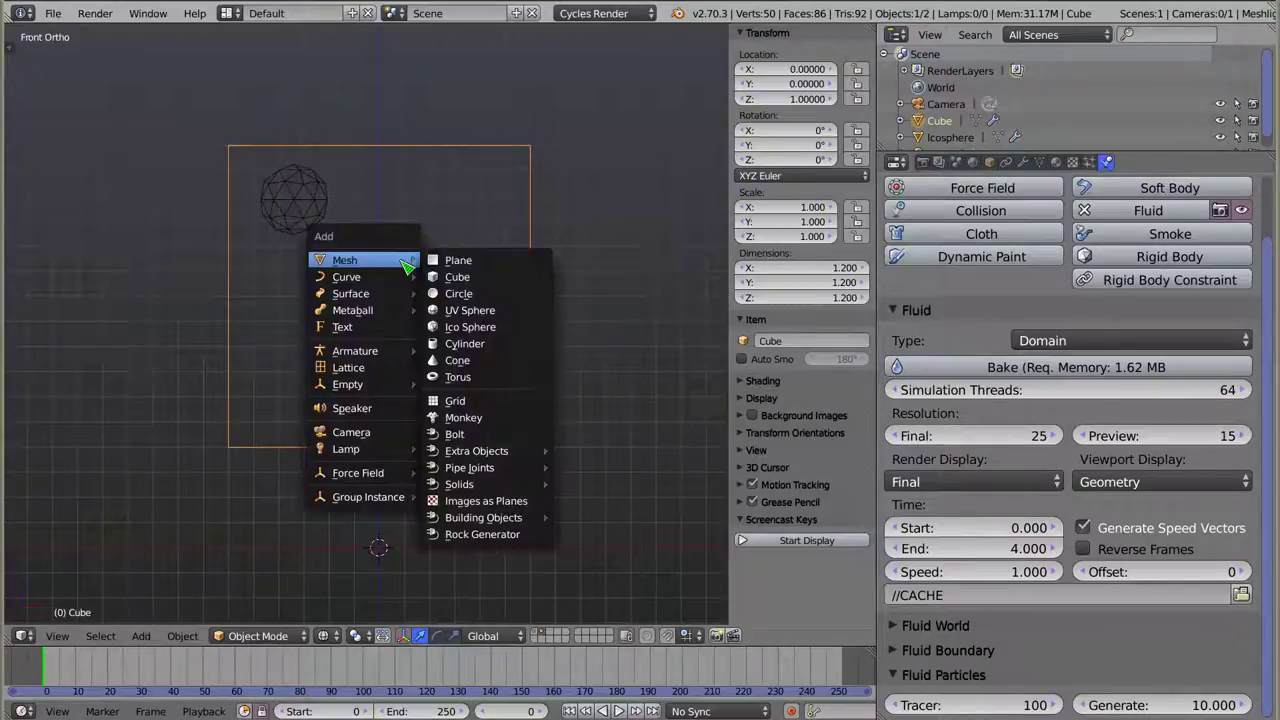
click(458, 287)
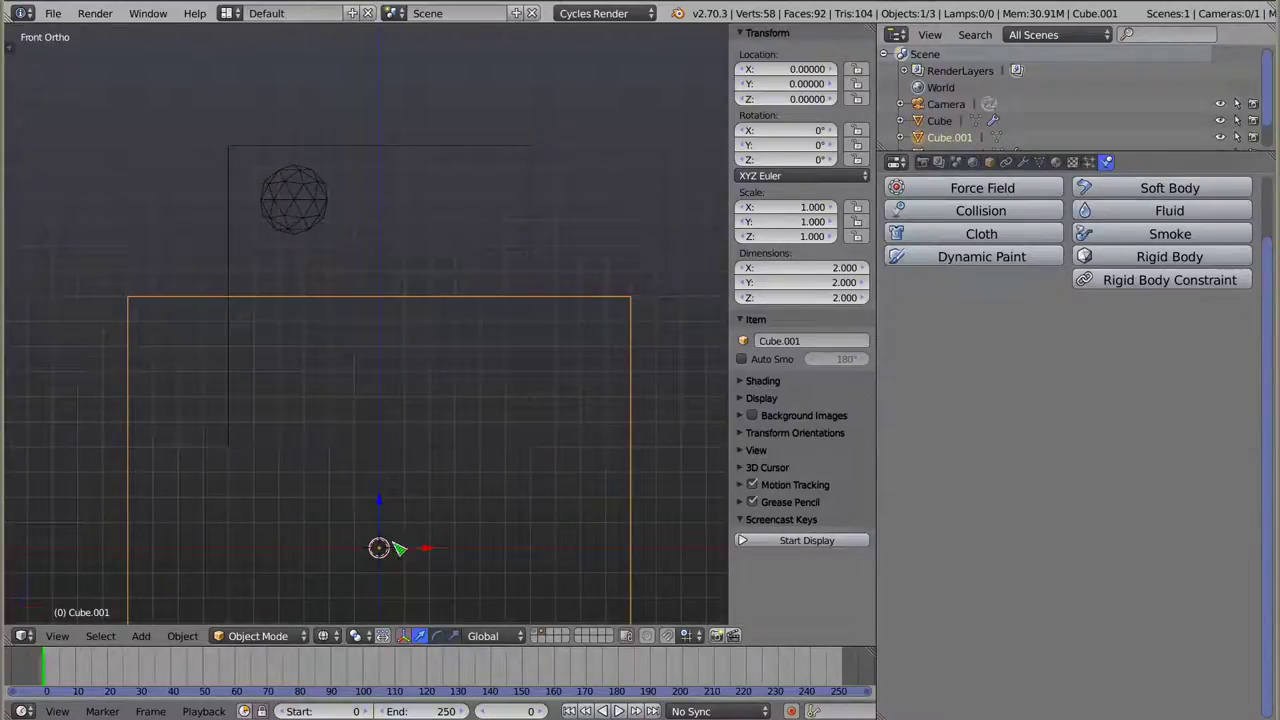
key(g)
click(407, 237)
key(s)
key(x)
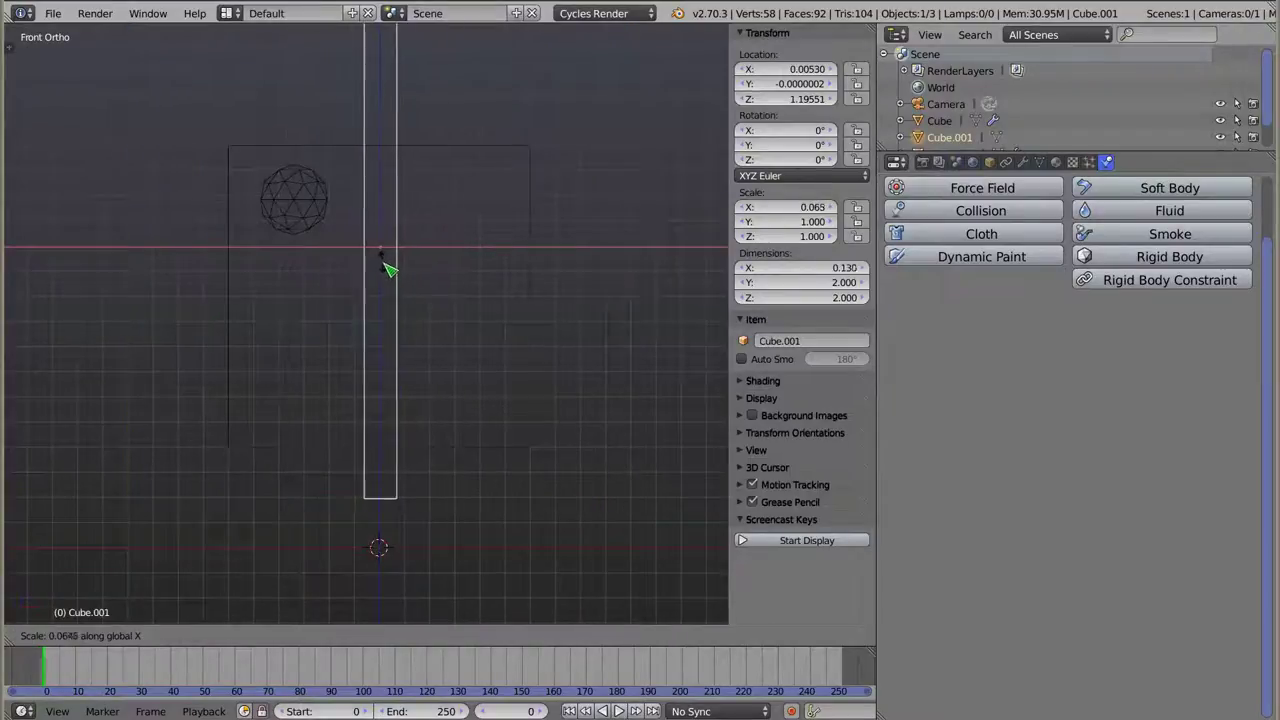
click(395, 263)
- Shrink the wall, widen it along Y and raise it to the domain's upper right
key(s)
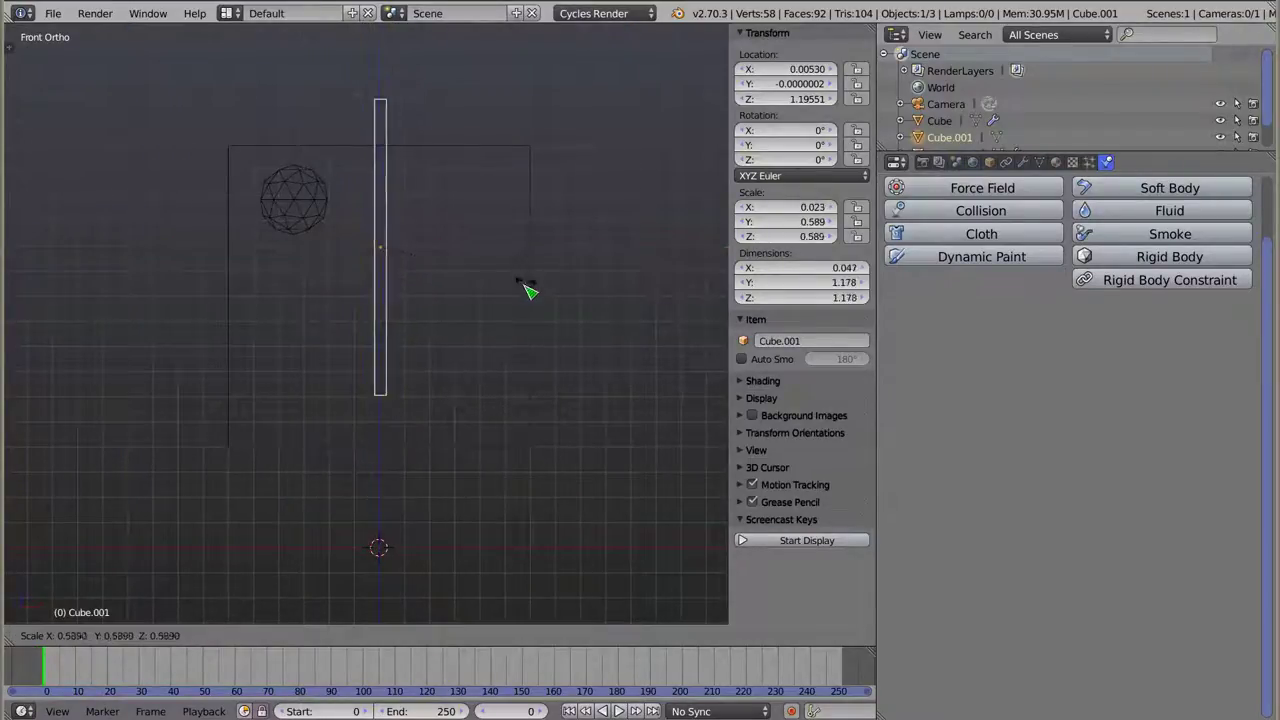
click(480, 290)
mouse_move(500, 171)
middle_down()
mouse_move(407, 301)
mouse_move(400, 257)
mouse_move(400, 270)
middle_up()
key(s)
key(y)
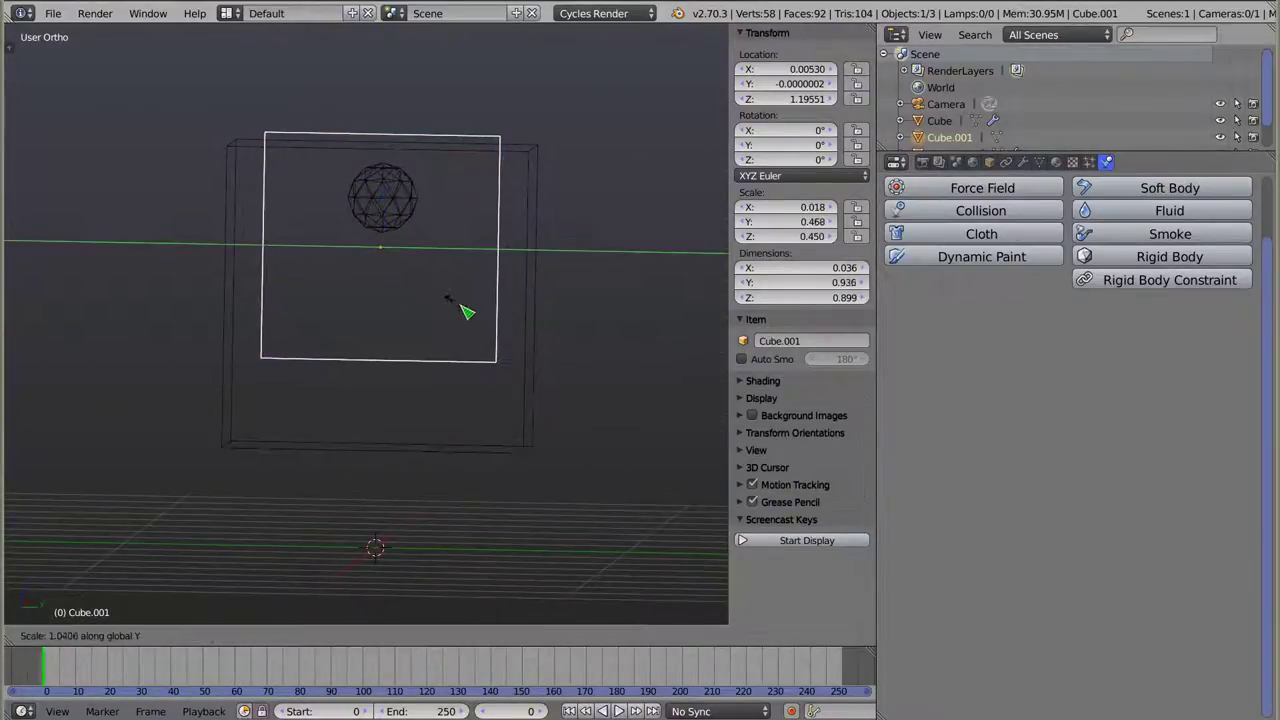
click(495, 313)
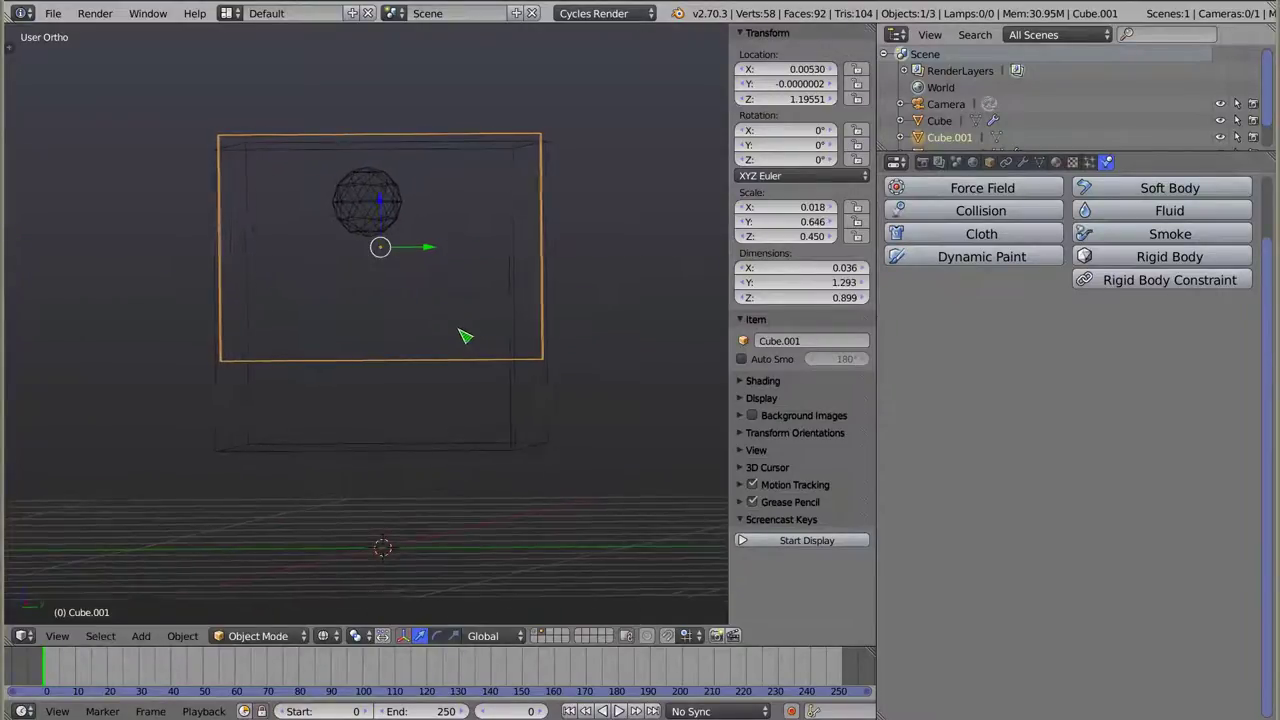
mouse_move(451, 346)
middle_down()
mouse_move(560, 346)
mouse_move(316, 229)
middle_up()
mouse_move(386, 208)
mouse_down()
mouse_move(414, 116)
mouse_move(408, 137)
mouse_move(503, 171)
mouse_move(491, 190)
mouse_up()
key(KP_1)
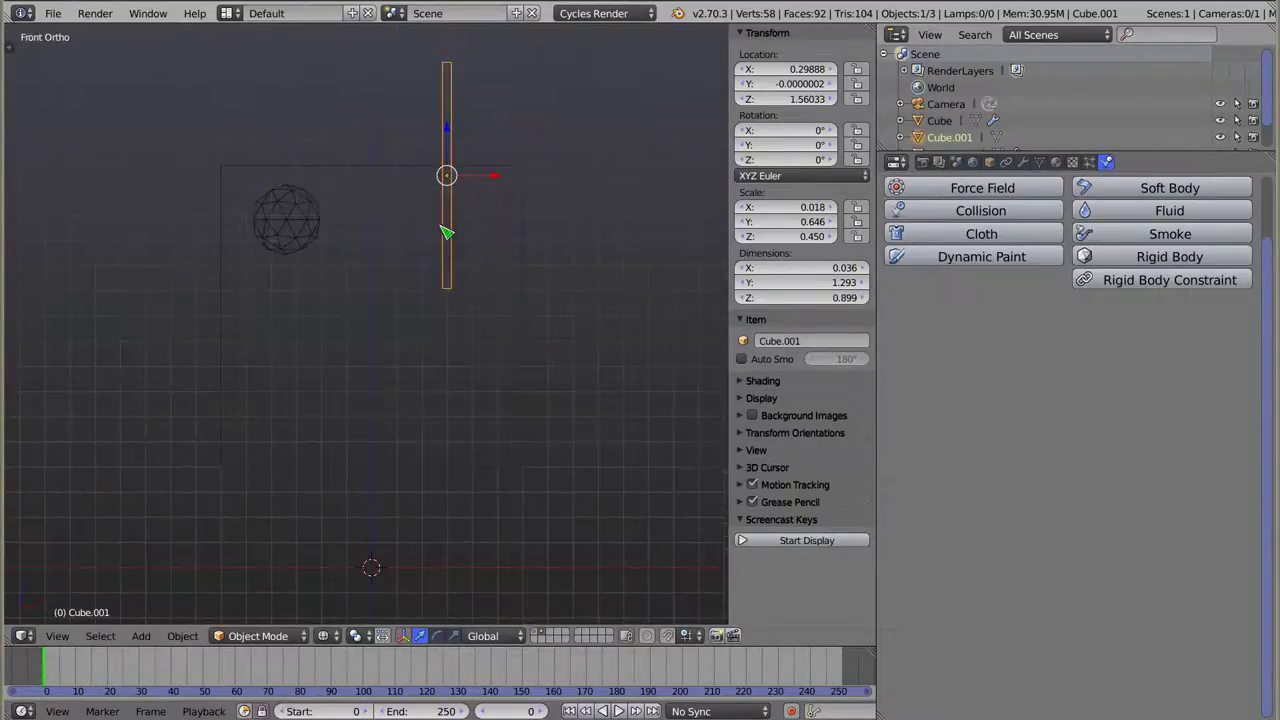
- Lower the wall slightly, duplicate it and tilt the copy about -80° on Y
drag(455, 122, 451, 160)
key(shift+d)
click(366, 377)
key(r)
click(398, 263)
- Place the tilted plank beneath the sphere and check it in solid shading
key(g)
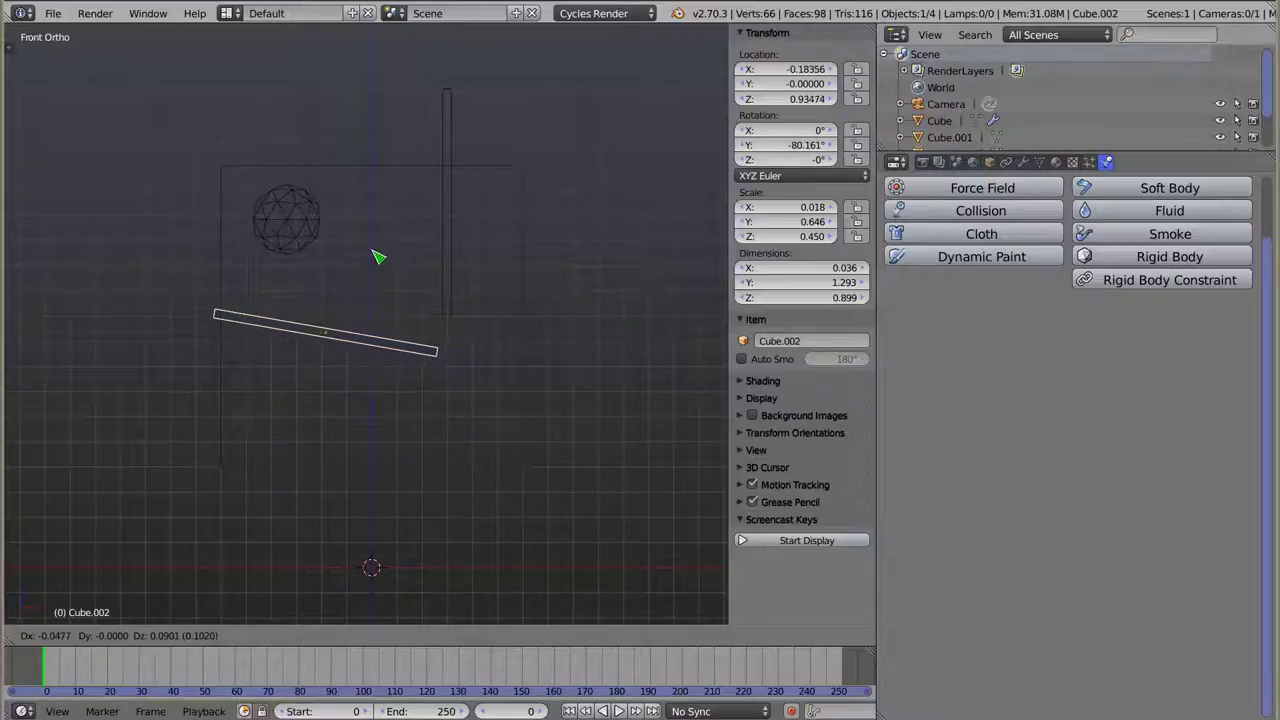
click(378, 260)
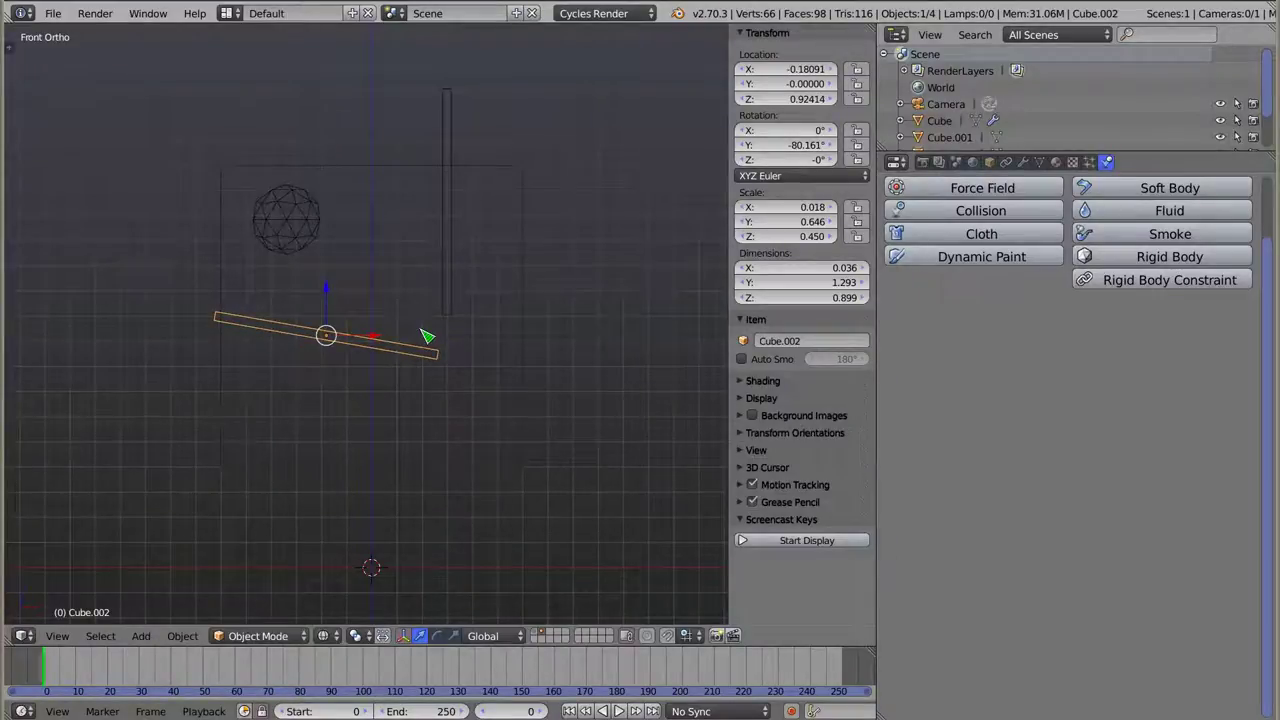
key(z)
key(z)
mouse_move(358, 310)
middle_down()
mouse_move(423, 423)
mouse_move(514, 380)
mouse_move(497, 391)
mouse_move(414, 233)
mouse_move(394, 291)
mouse_move(449, 389)
mouse_move(380, 409)
mouse_move(330, 360)
mouse_move(426, 286)
mouse_move(428, 398)
middle_up()
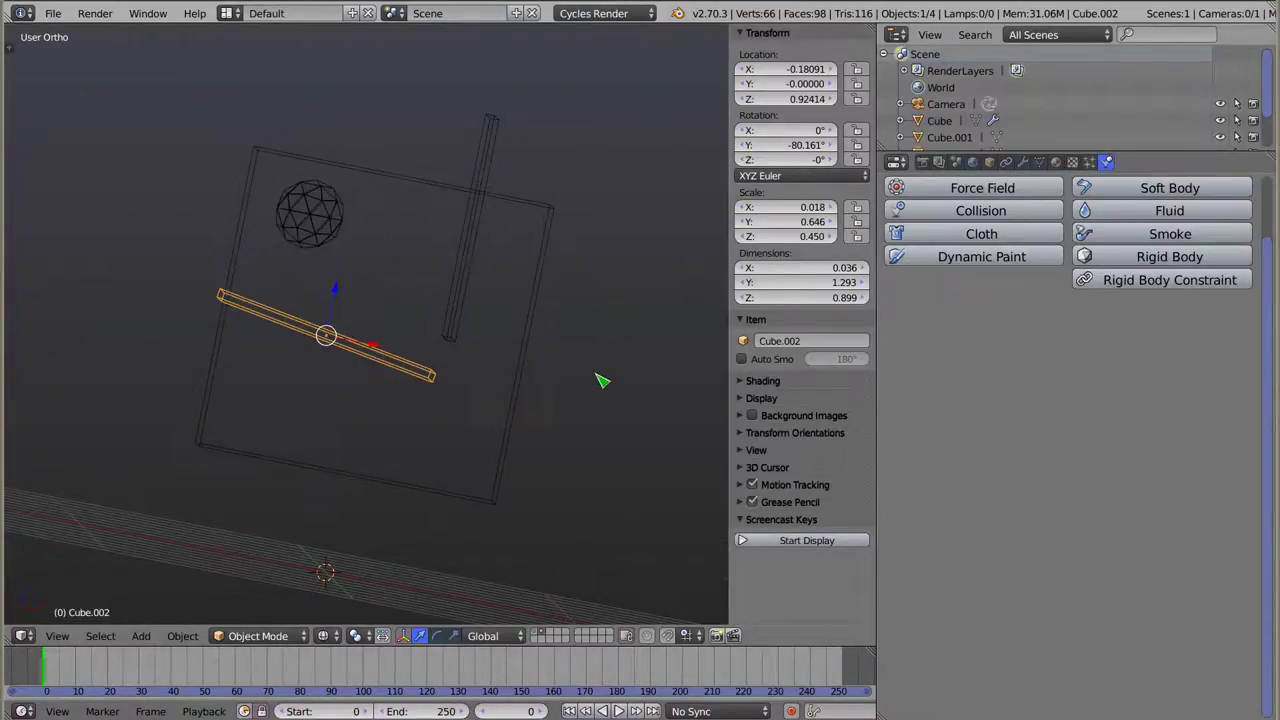
middle_drag(600, 380, 614, 337)
mouse_move(334, 266)
middle_down()
mouse_move(406, 320)
mouse_move(390, 368)
mouse_move(458, 268)
middle_up()
key(KP_1)
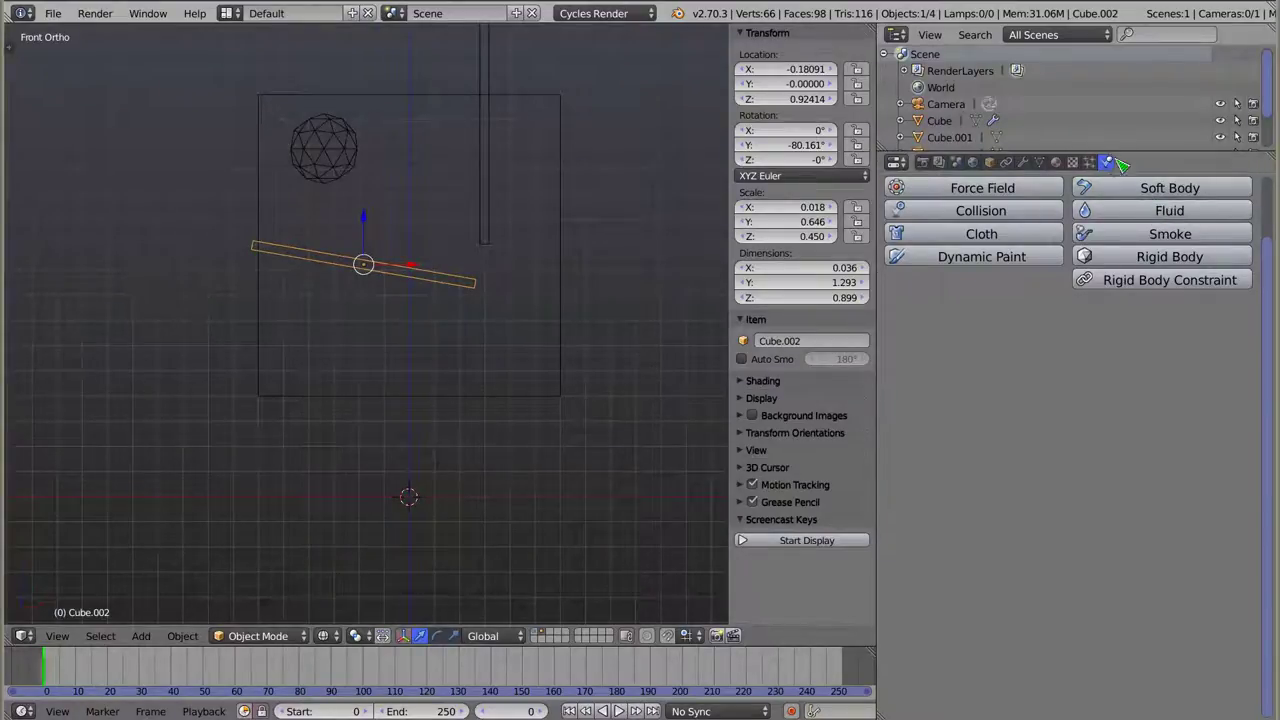
- Make the tilted plank Cube.002 and the wall Cube.001 fluid Obstacles with Partial Slip
click(1130, 217)
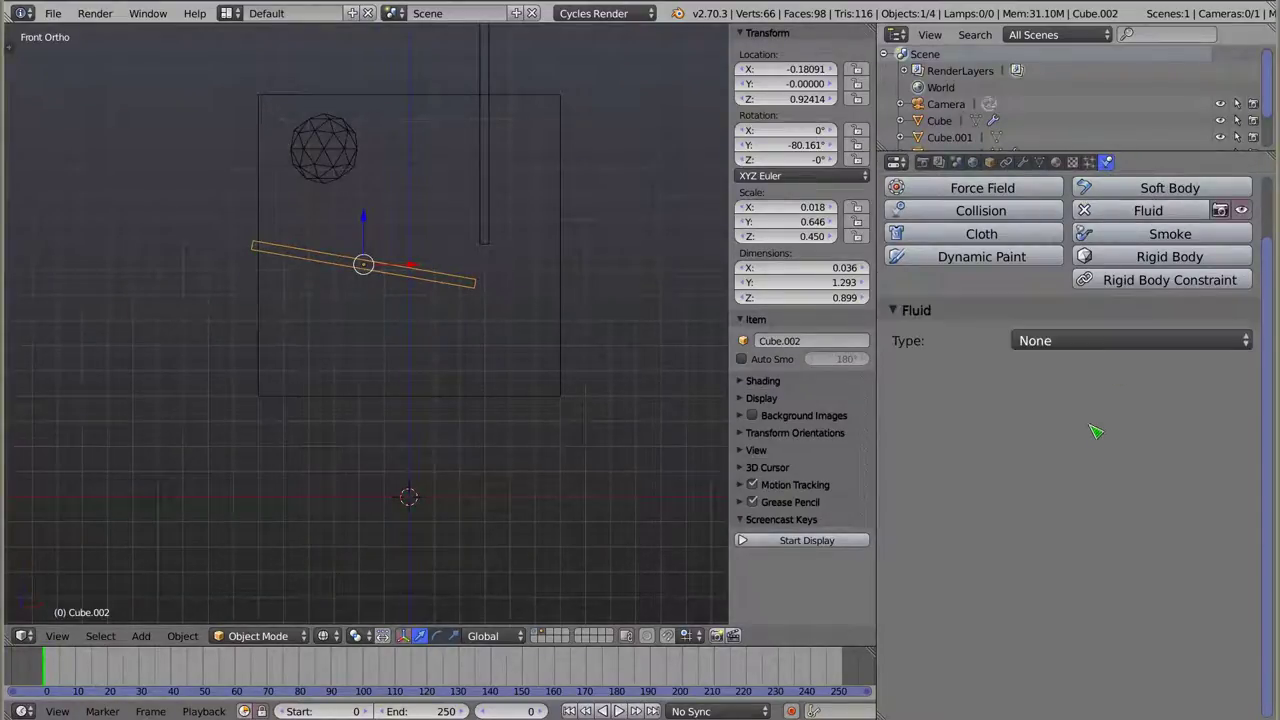
click(1071, 346)
click(1068, 248)
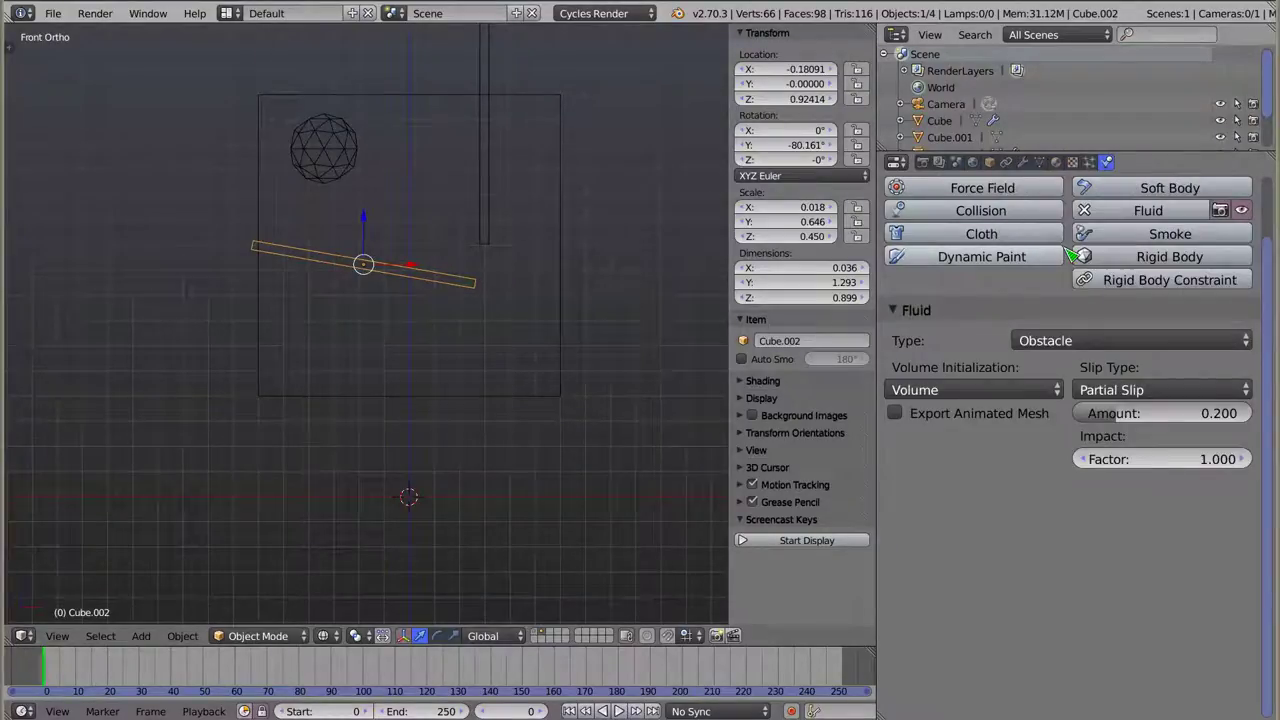
right_click(488, 141)
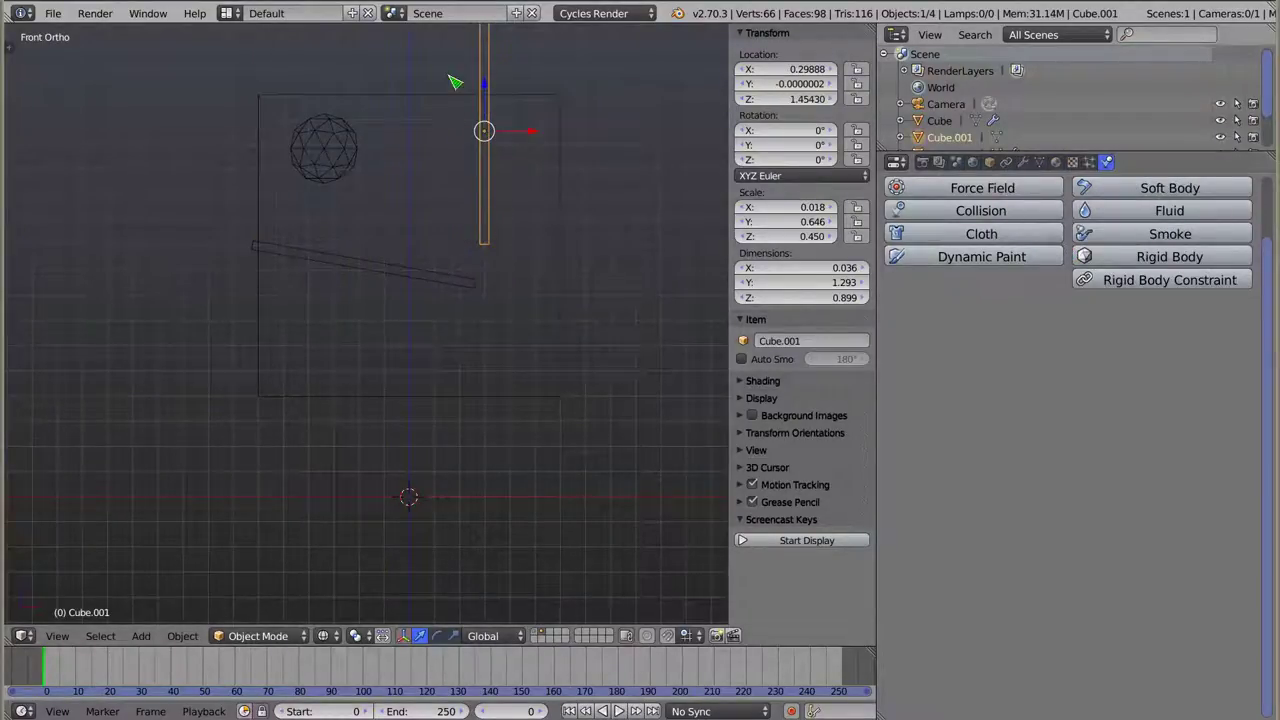
click(1169, 210)
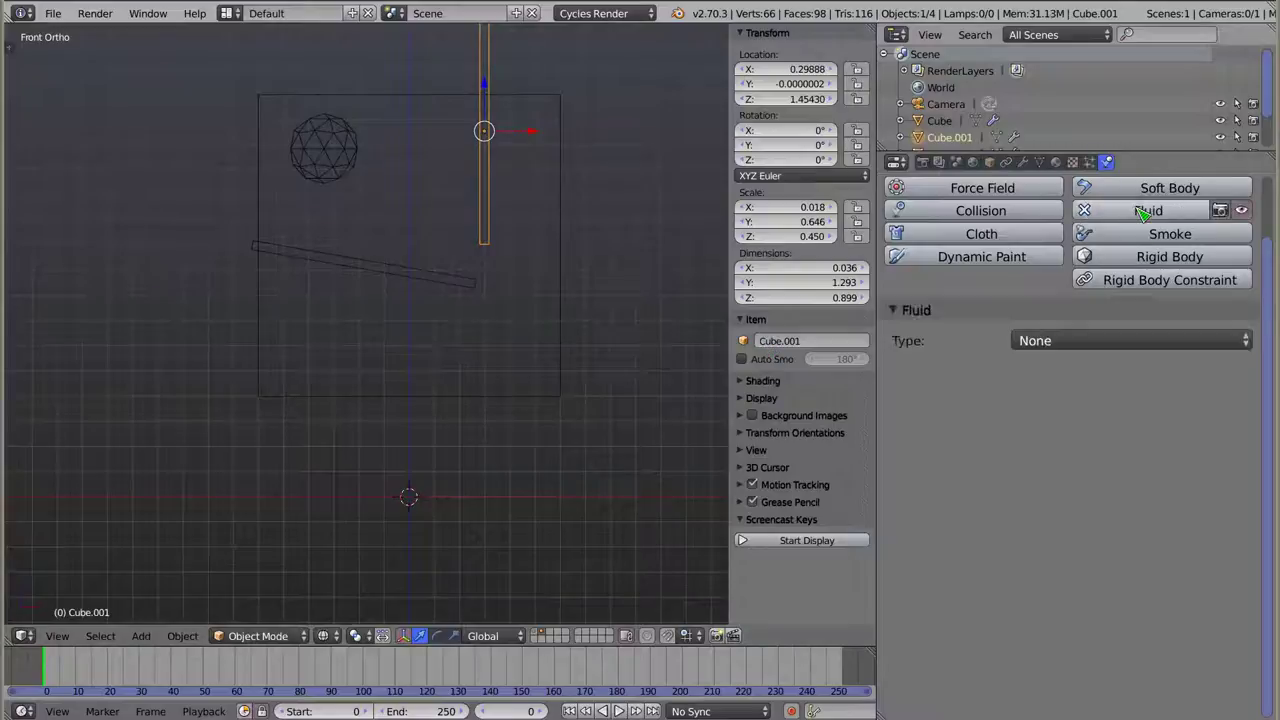
click(1079, 338)
click(1078, 252)
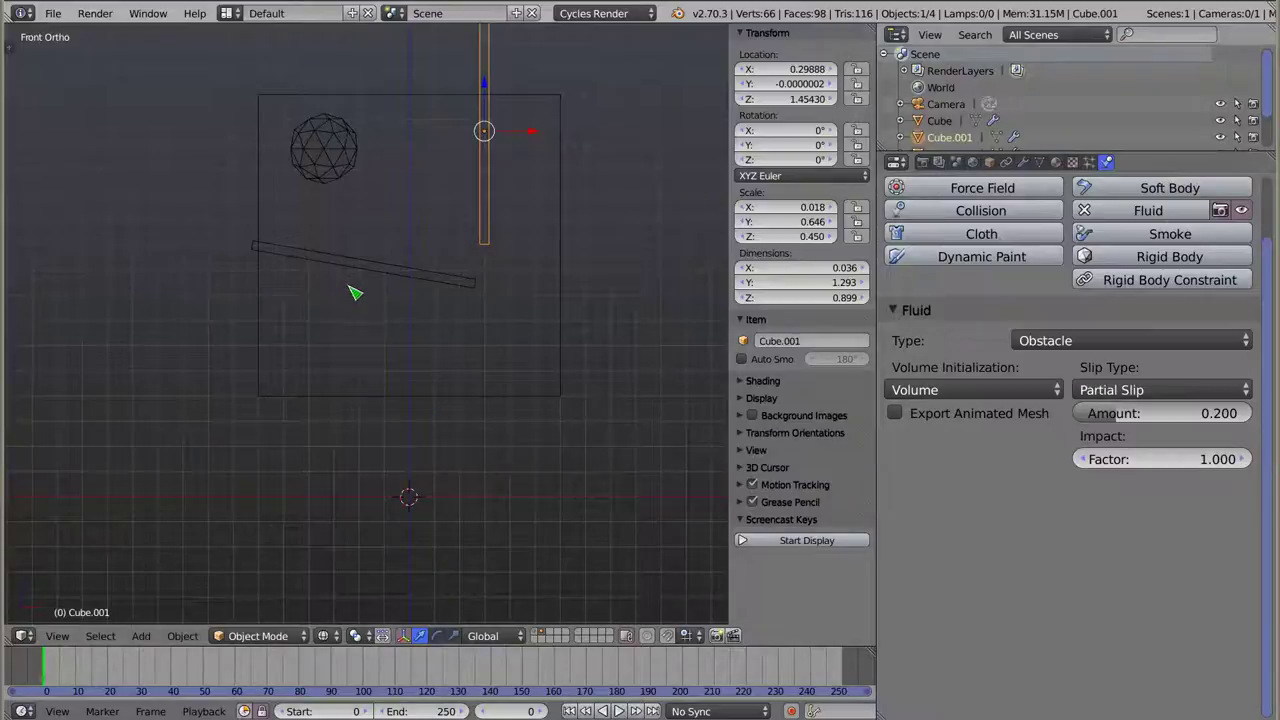
right_click(550, 278)
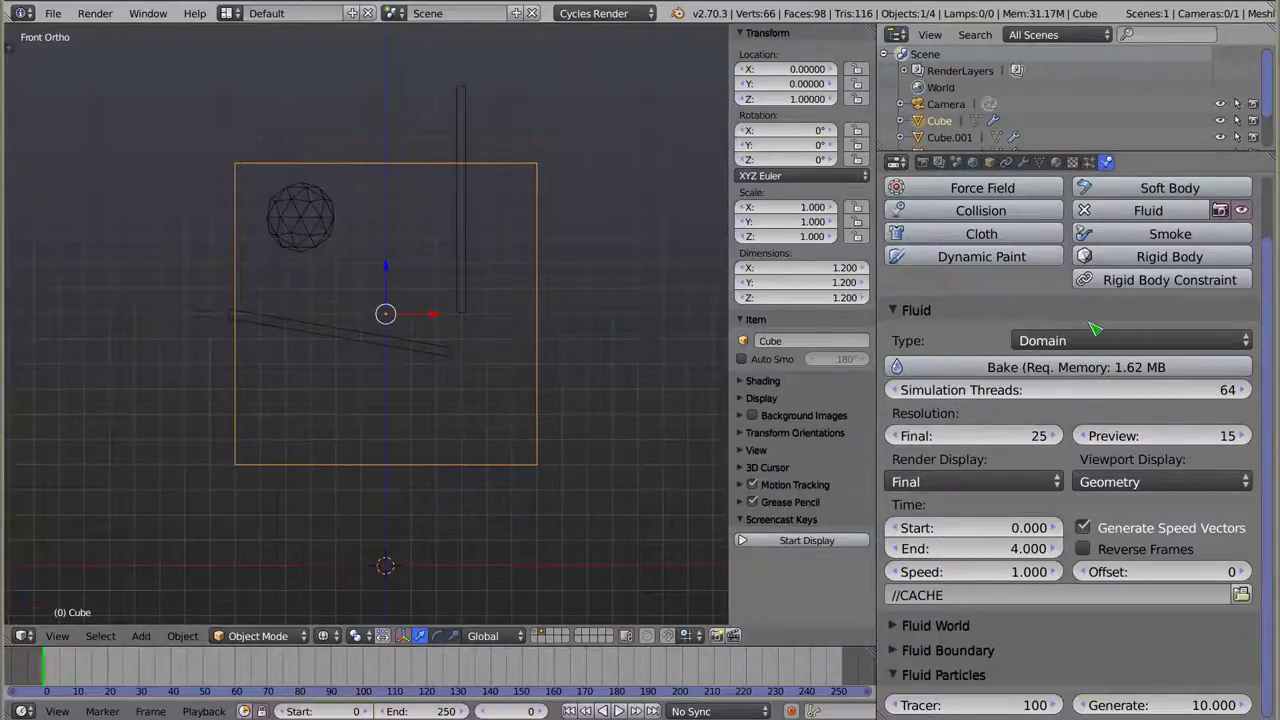
- Show the domain as the Final fluid mesh, bake the simulation, and switch to solid shading
click(1120, 482)
click(1128, 418)
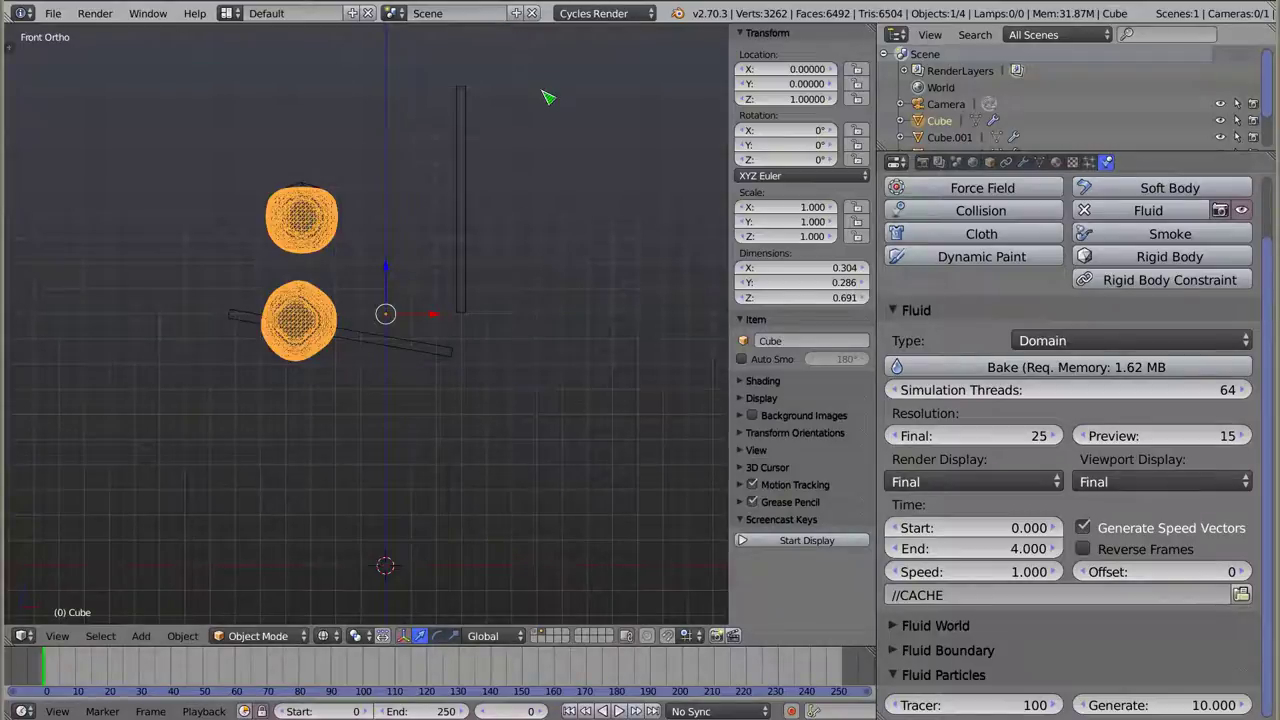
click(968, 366)
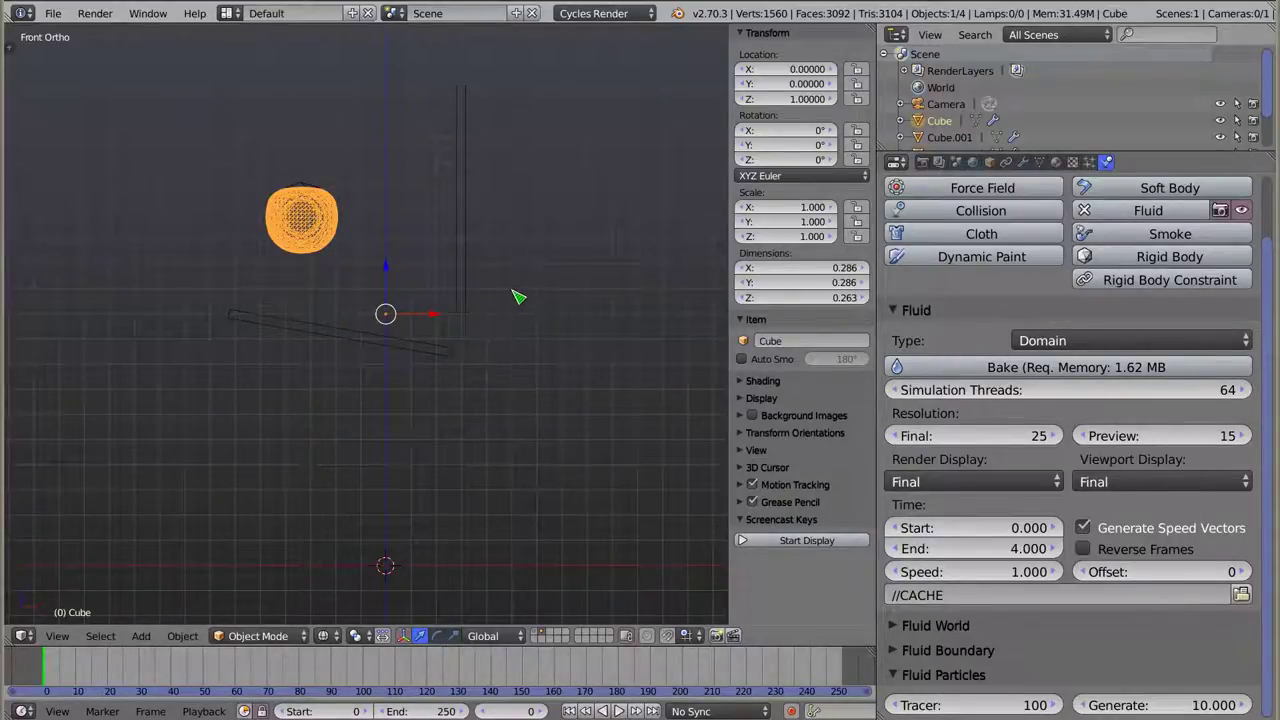
right_click(318, 194)
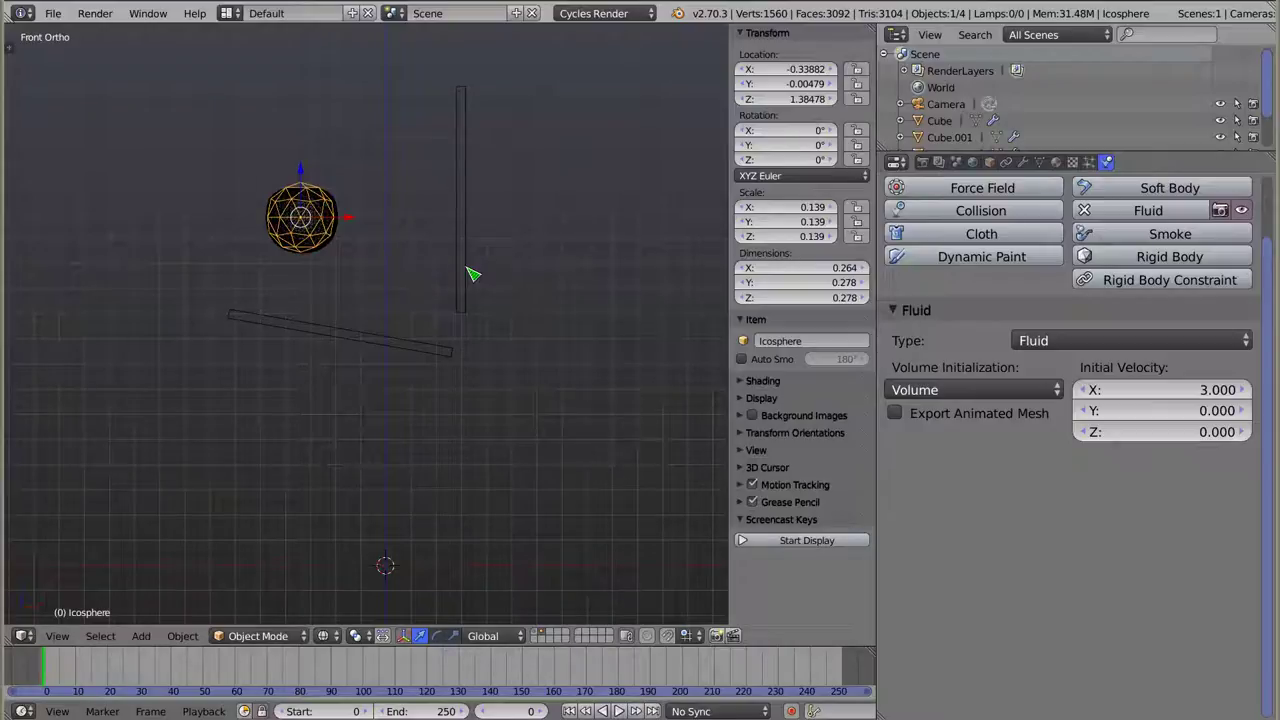
key(z)
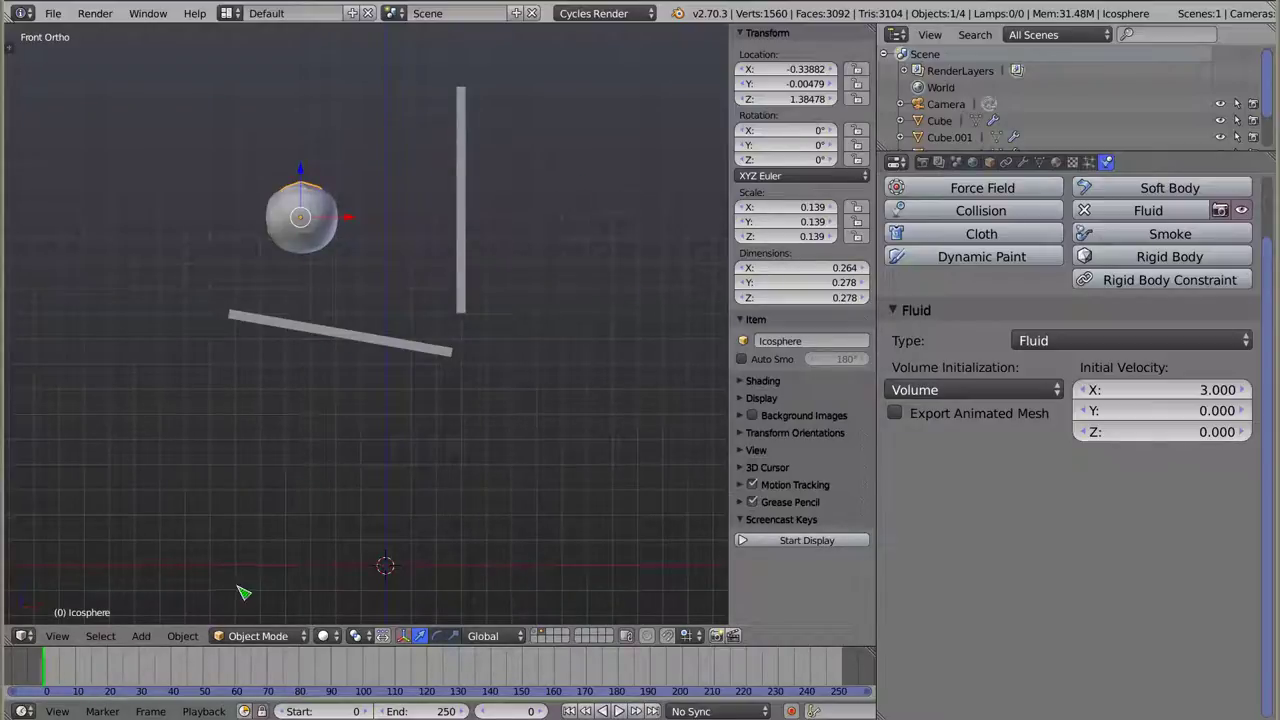
key(alt+a)
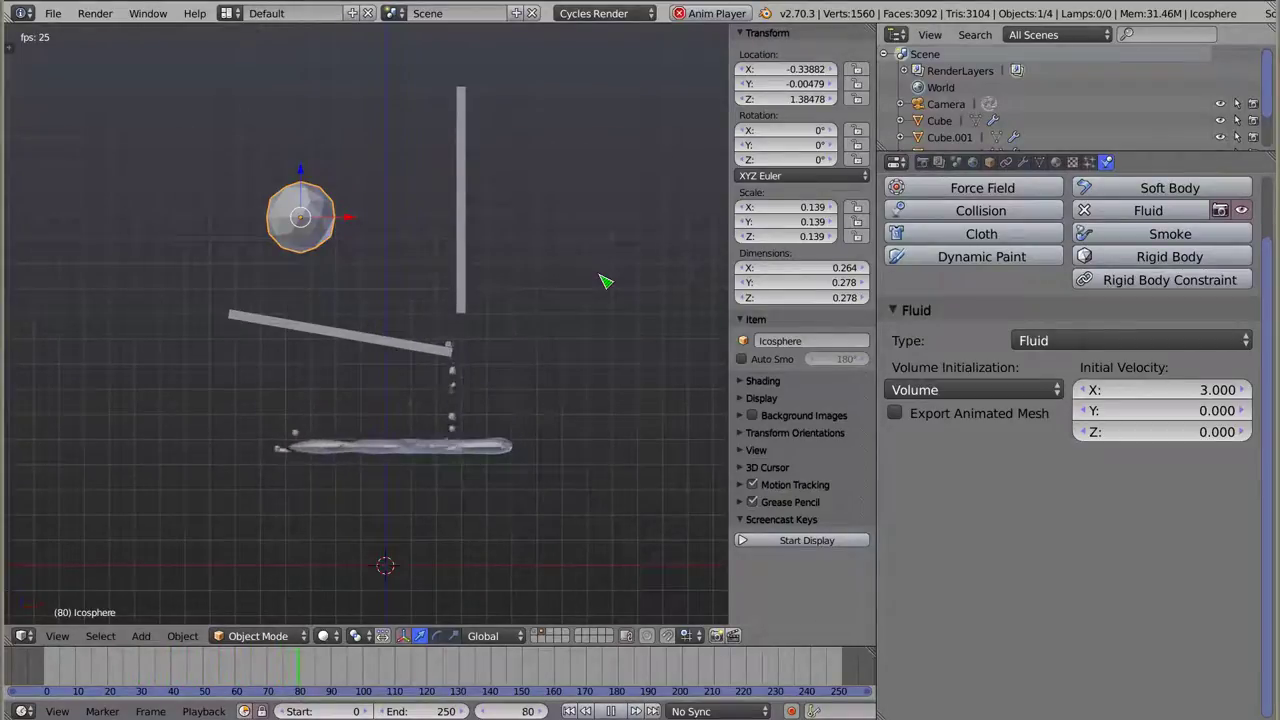
mouse_move(455, 411)
middle_down()
mouse_move(417, 400)
mouse_move(459, 377)
middle_up()
key(Escape)
click(62, 663)
mouse_move(61, 659)
mouse_down()
mouse_move(74, 664)
mouse_move(48, 666)
mouse_move(80, 668)
mouse_up()
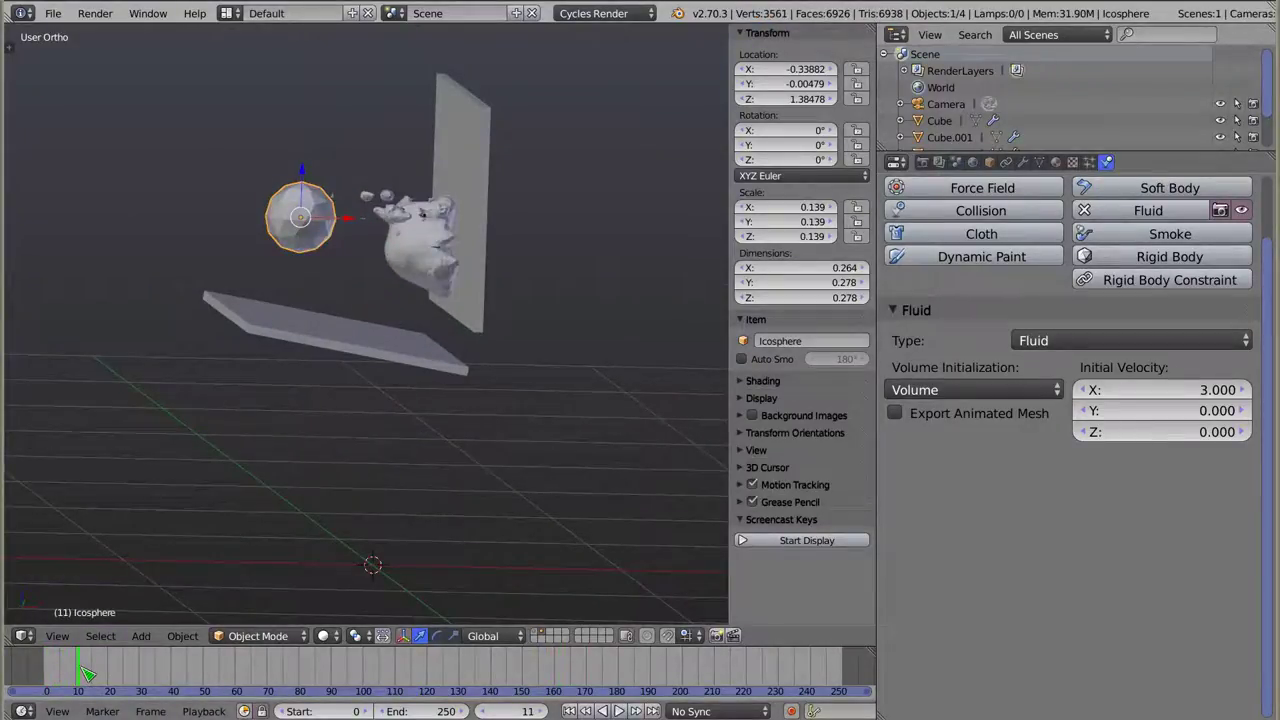
mouse_move(463, 296)
middle_down()
mouse_move(443, 223)
mouse_move(395, 268)
middle_up()
drag(84, 672, 104, 676)
mouse_move(374, 338)
middle_down()
mouse_move(449, 277)
mouse_move(486, 309)
middle_up()
scroll(358, 322, up, 4)
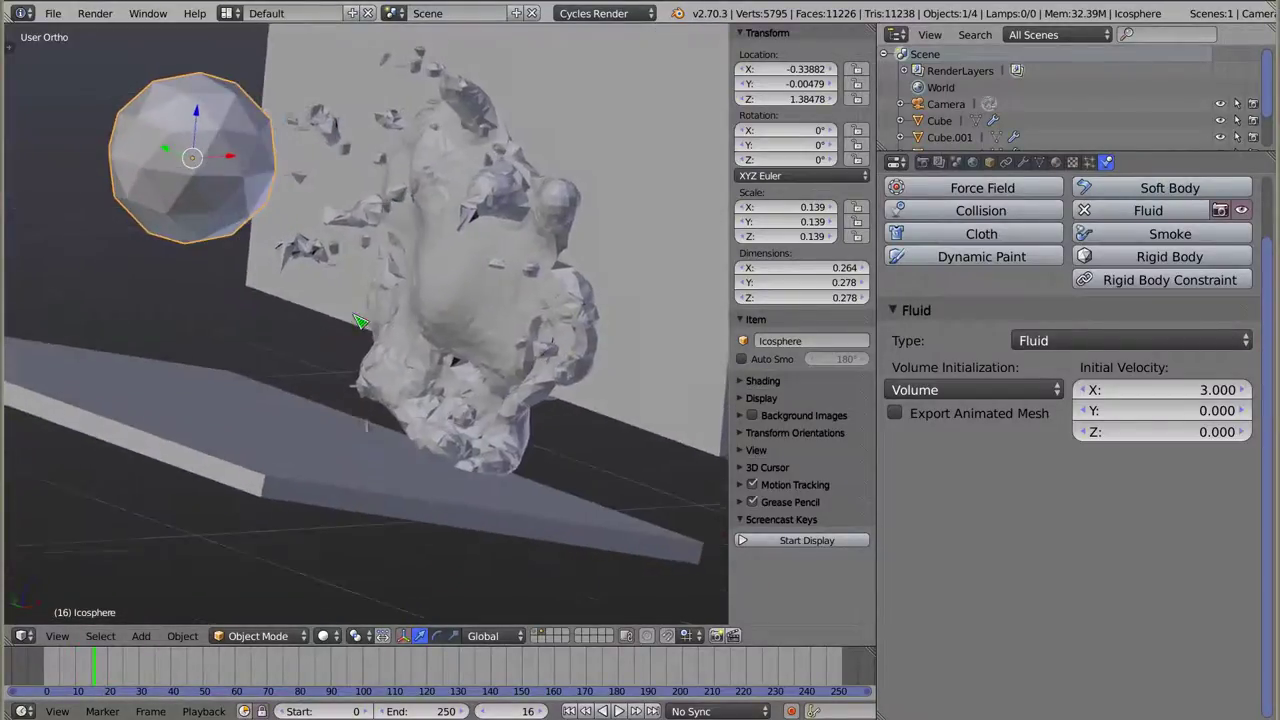
middle_drag(358, 322, 289, 433)
drag(101, 668, 121, 672)
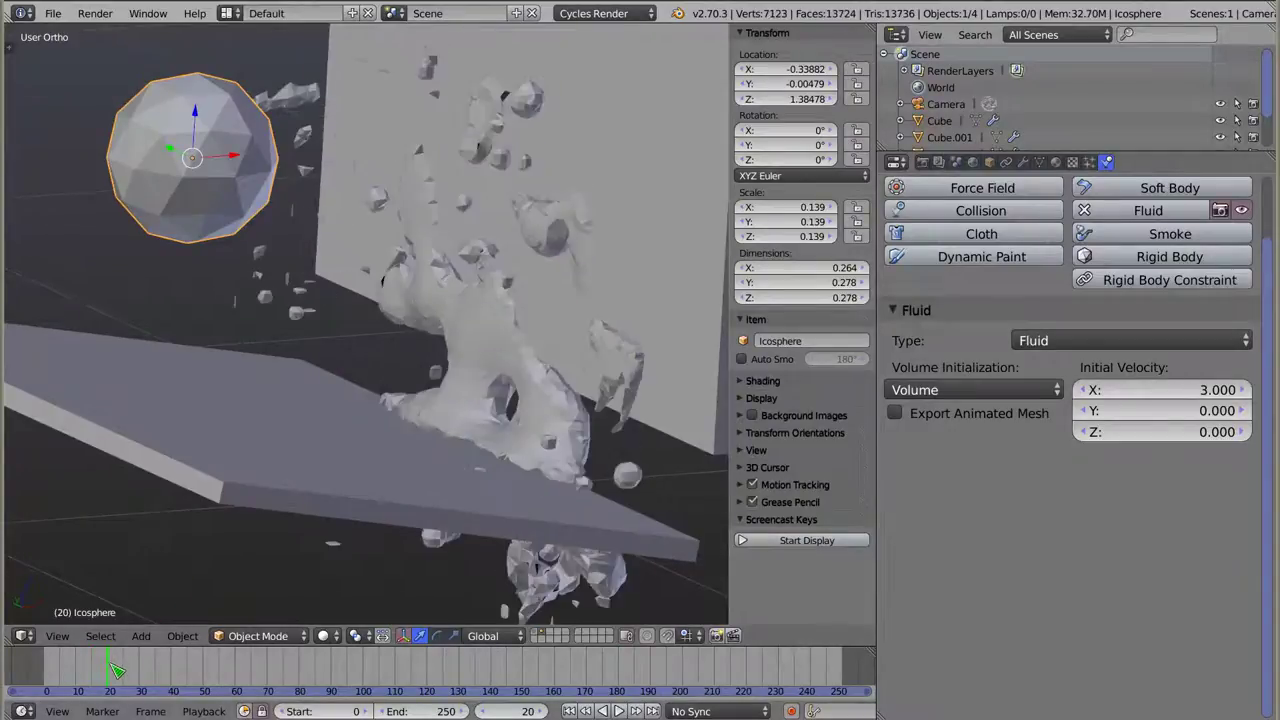
middle_drag(430, 410, 363, 400)
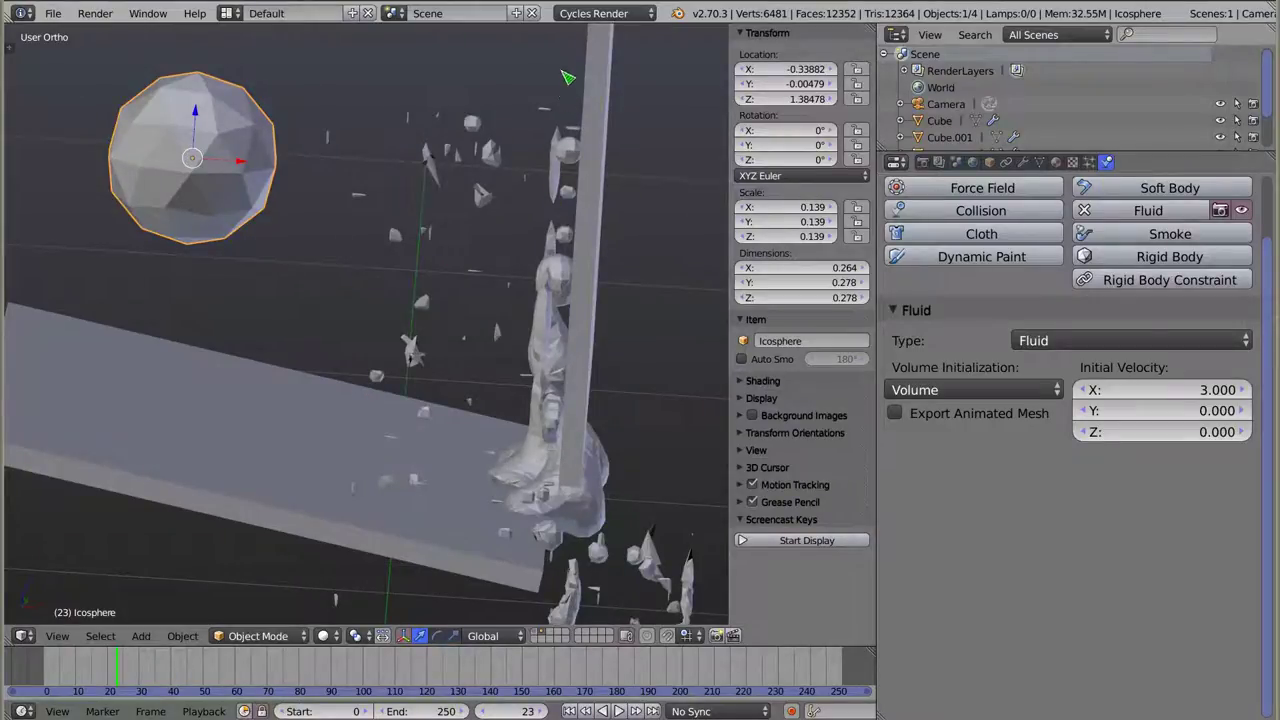
mouse_move(517, 274)
shift+middle_down()
mouse_move(463, 274)
mouse_move(389, 248)
mouse_move(432, 237)
shift+middle_up()
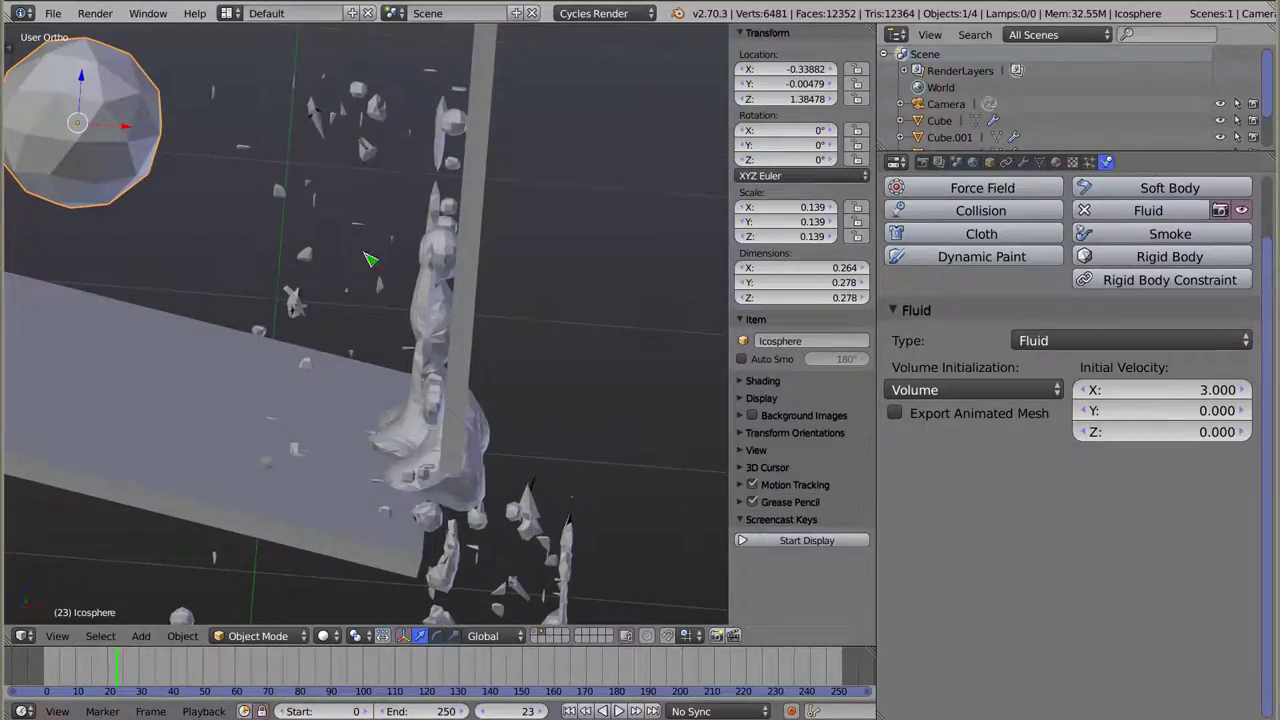
middle_drag(462, 290, 466, 294)
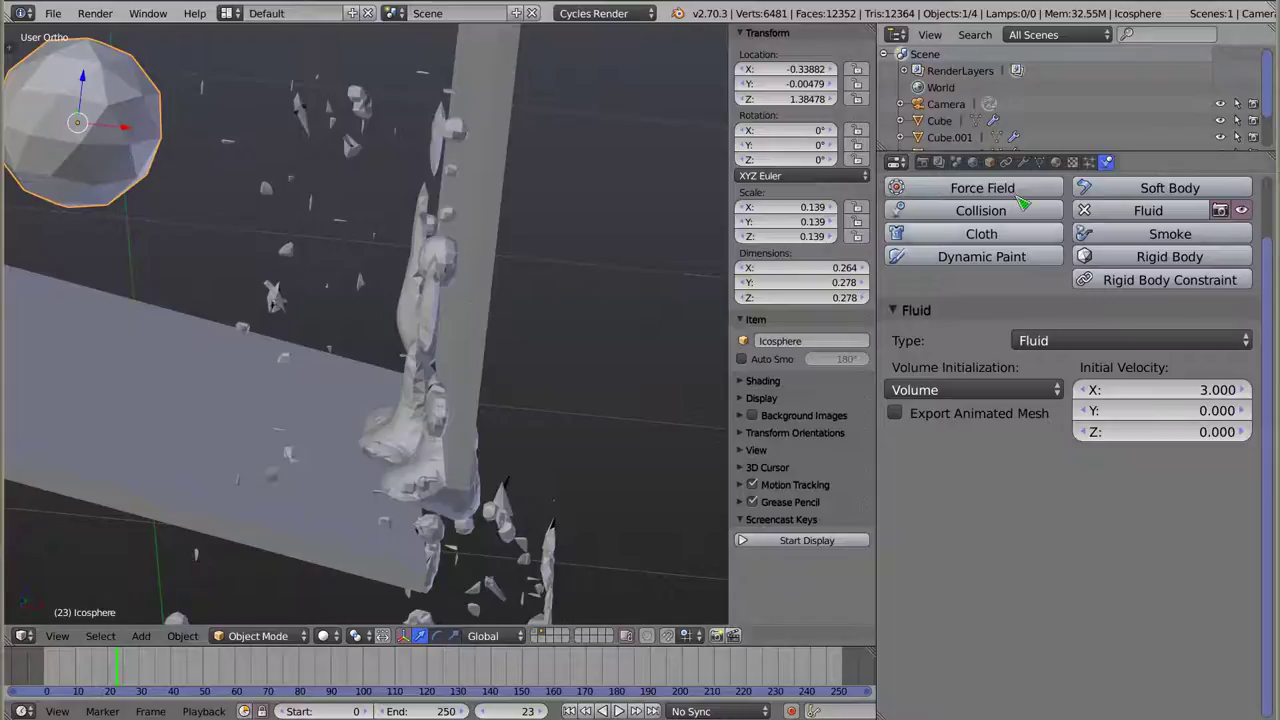
right_click(430, 272)
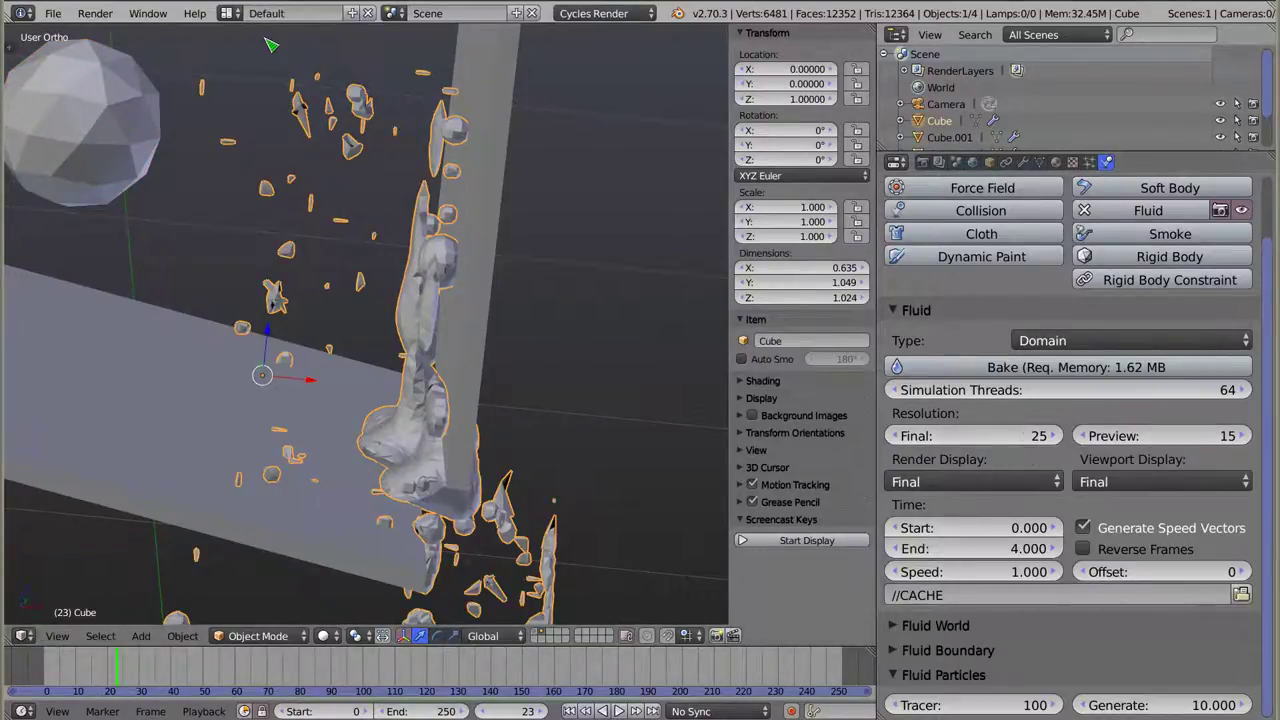
mouse_move(445, 292)
middle_down()
mouse_move(427, 218)
mouse_move(427, 230)
middle_up()
shift+middle_drag(266, 228, 280, 199)
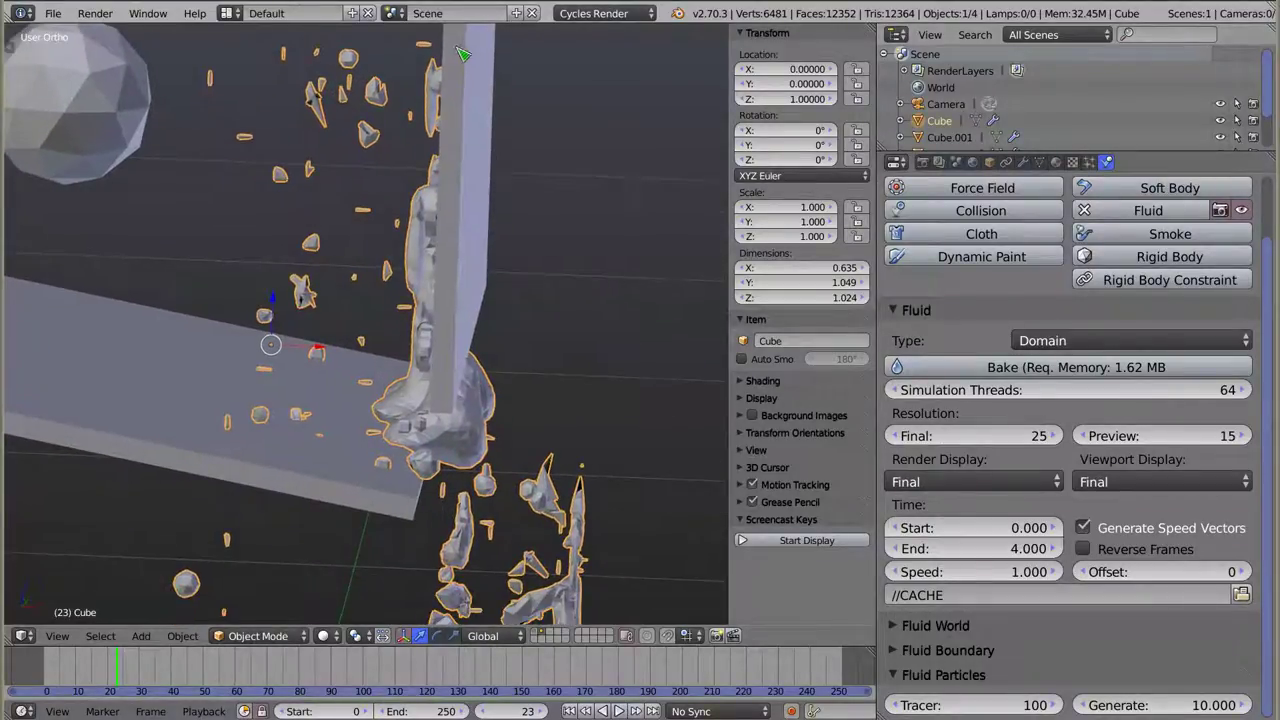
middle_drag(437, 178, 449, 178)
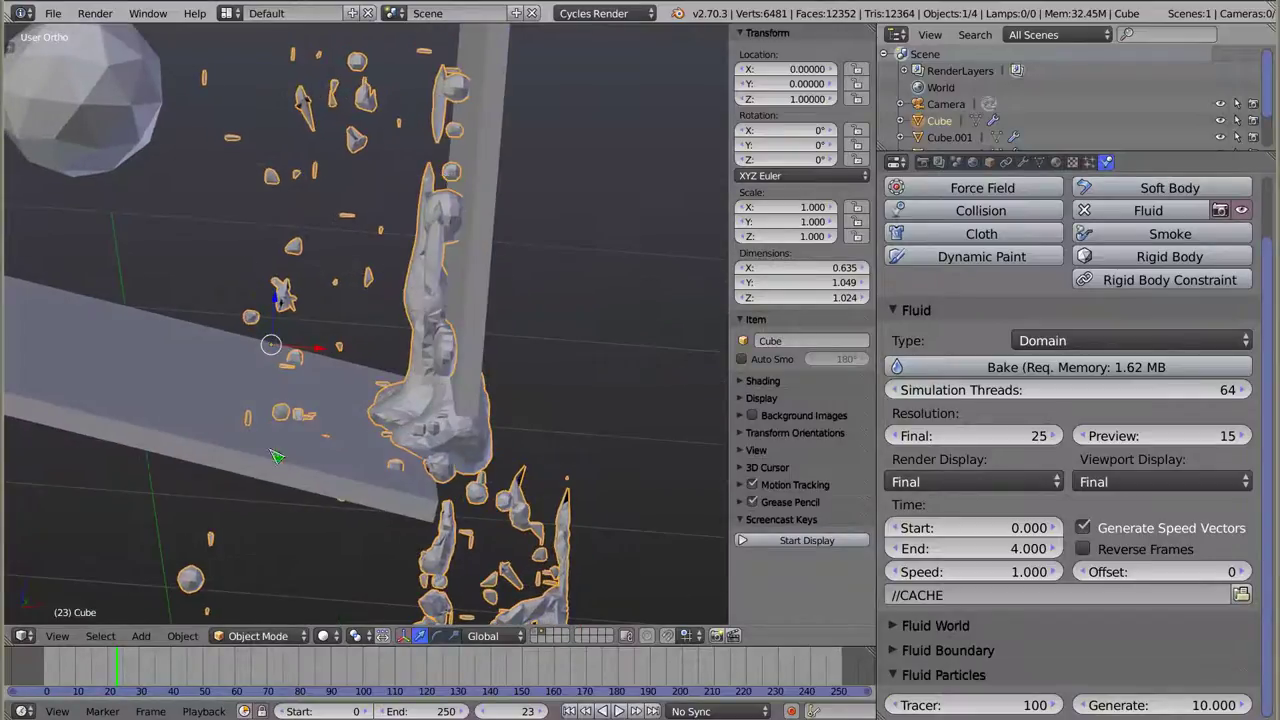
drag(124, 668, 150, 672)
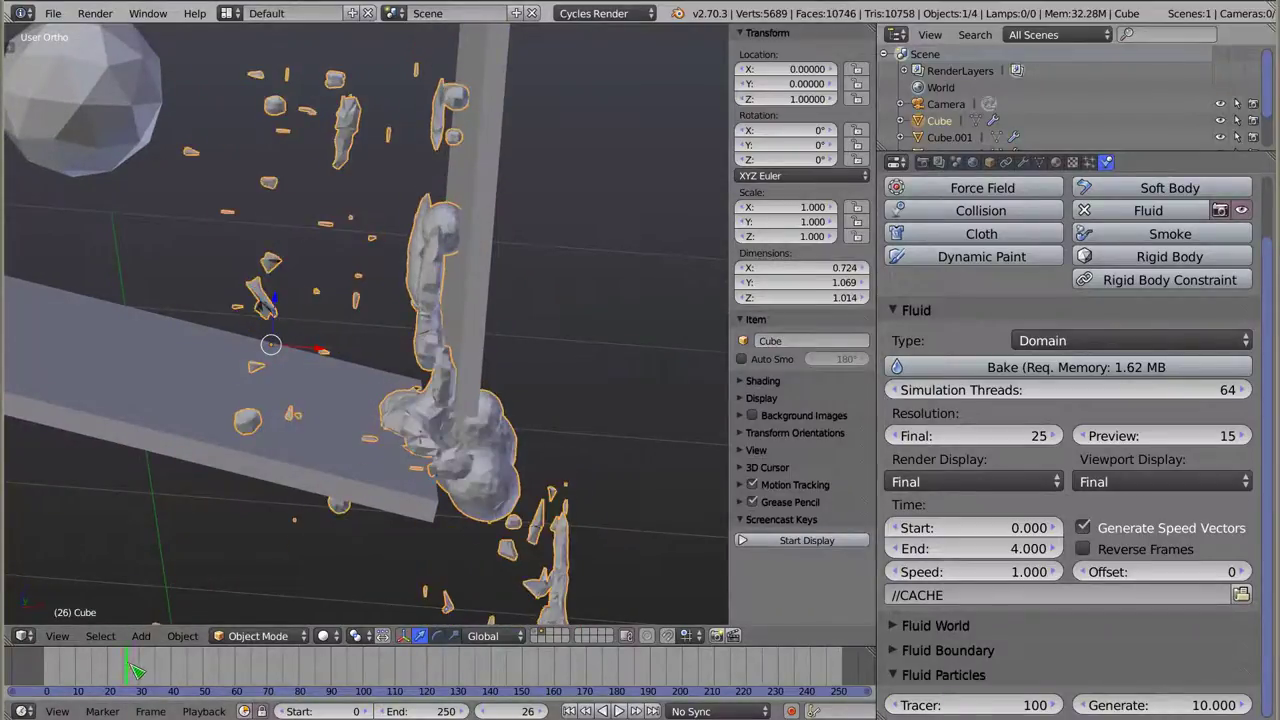
drag(157, 675, 197, 675)
mouse_move(398, 362)
middle_down()
mouse_move(361, 343)
mouse_move(353, 251)
middle_up()
mouse_move(205, 675)
mouse_down()
mouse_move(280, 672)
mouse_move(46, 672)
mouse_up()
- Set the wall Cube.001's obstacle Volume Initialization to Both
scroll(255, 340, down, 5)
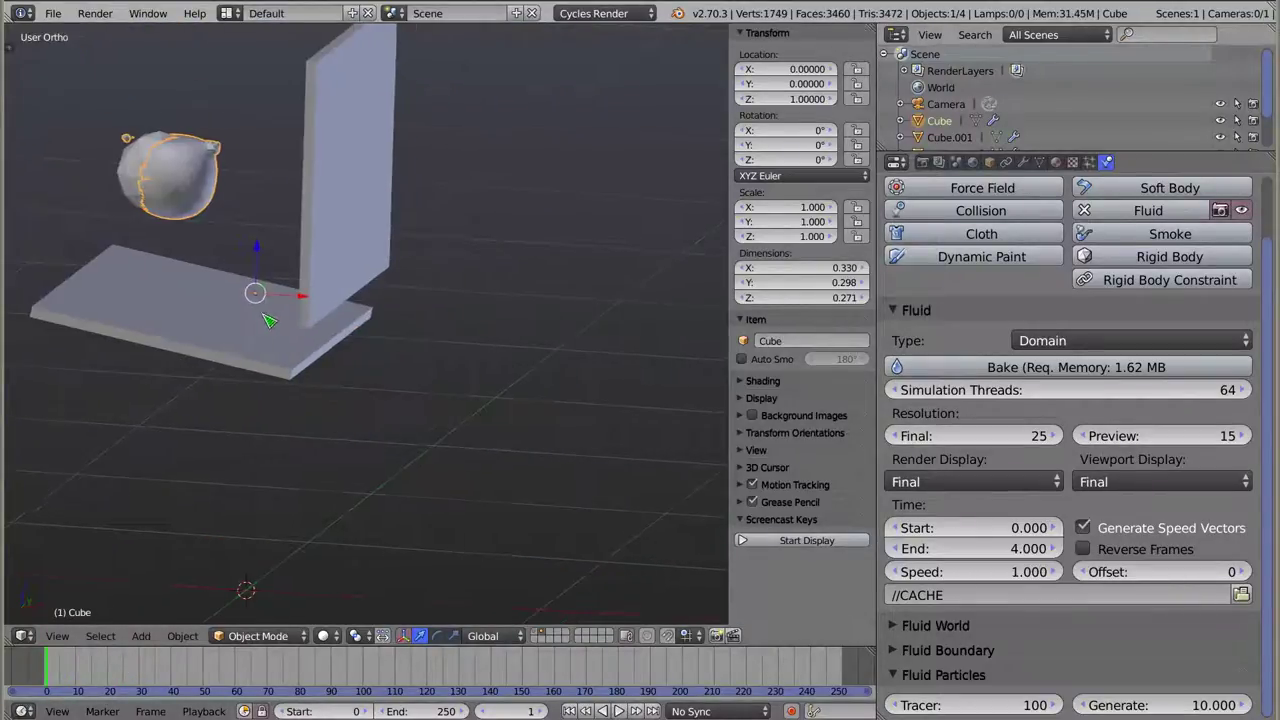
middle_drag(255, 340, 440, 344)
right_click(500, 215)
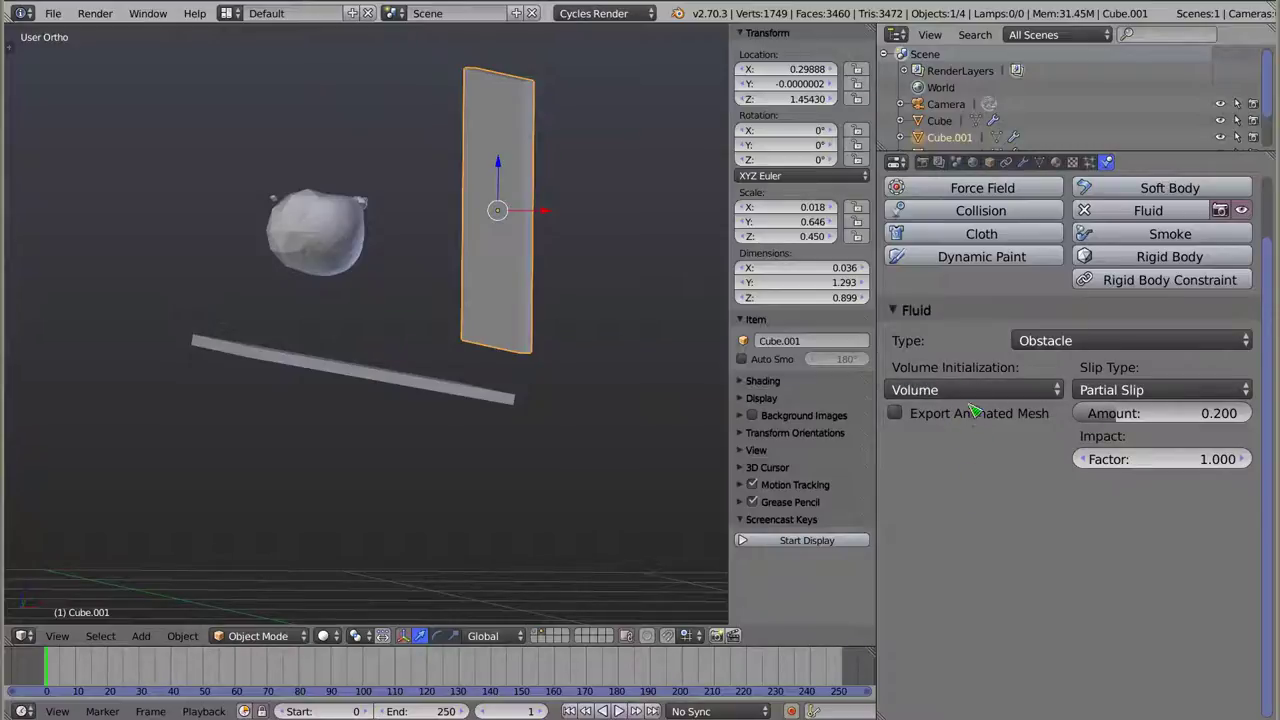
click(970, 392)
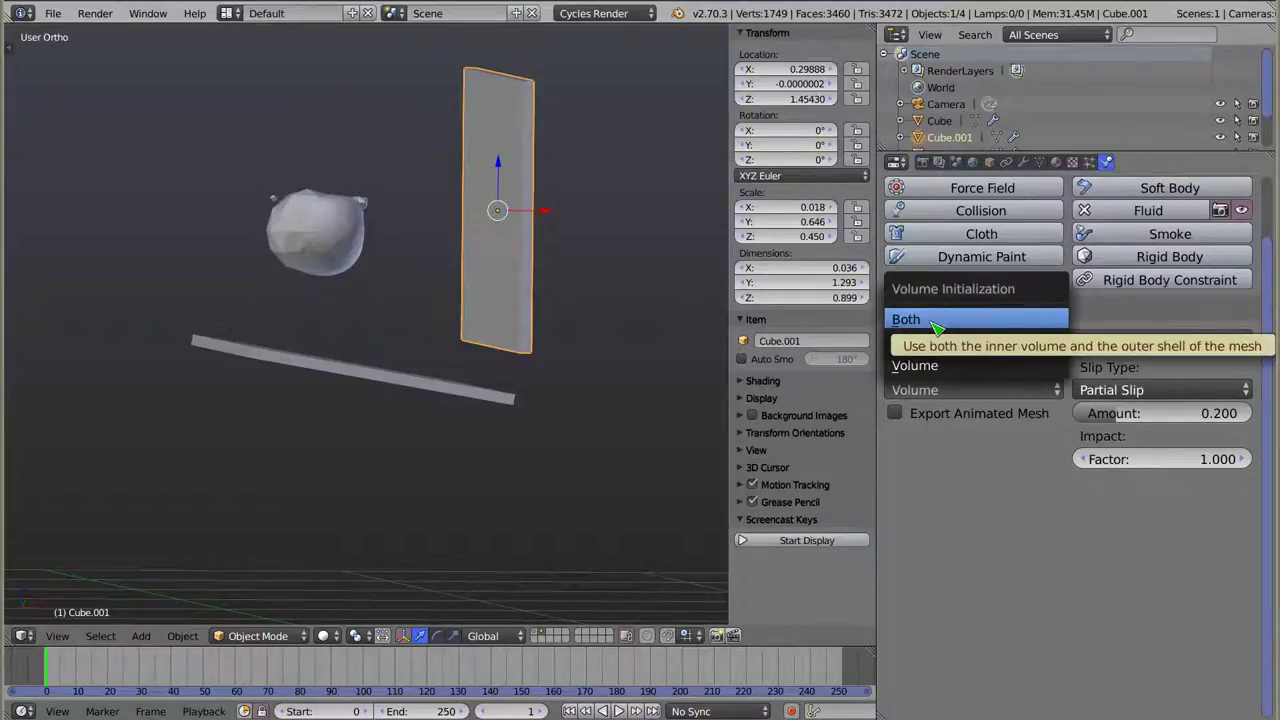
click(933, 321)
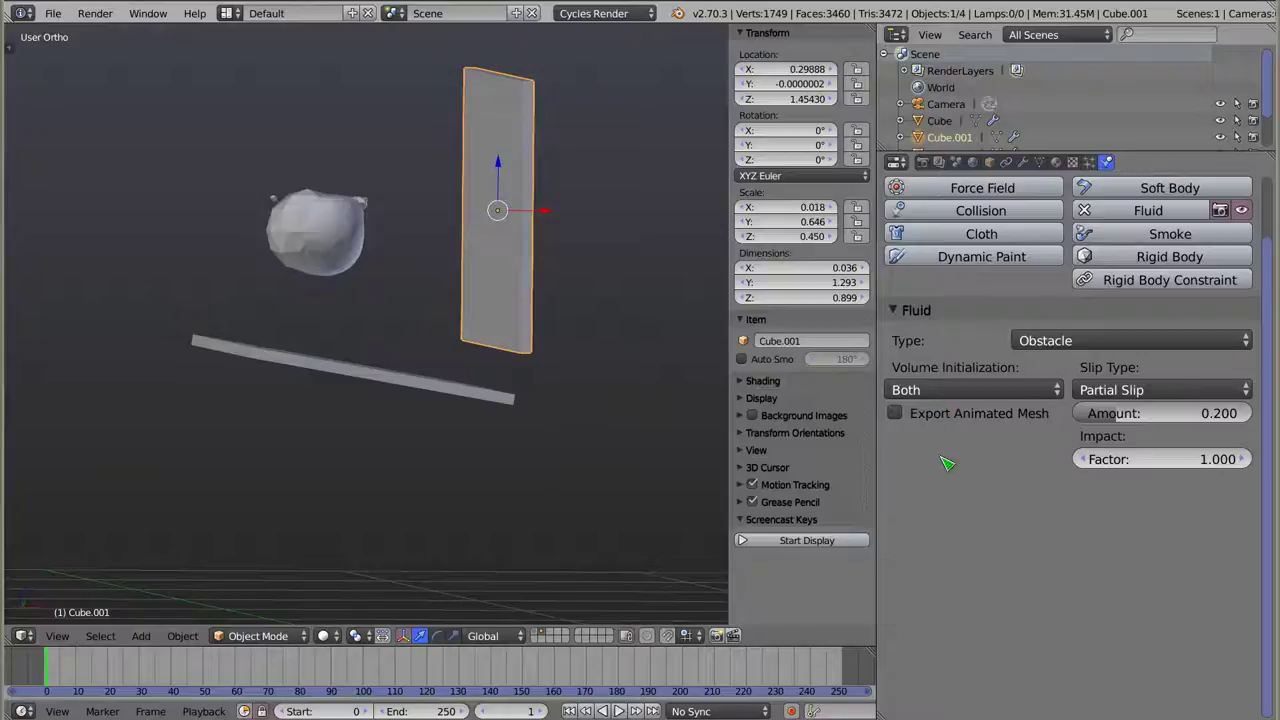
mouse_move(519, 337)
middle_down()
mouse_move(420, 346)
mouse_move(403, 323)
mouse_move(417, 340)
mouse_move(420, 429)
mouse_move(429, 317)
mouse_move(443, 477)
mouse_move(445, 318)
middle_up()
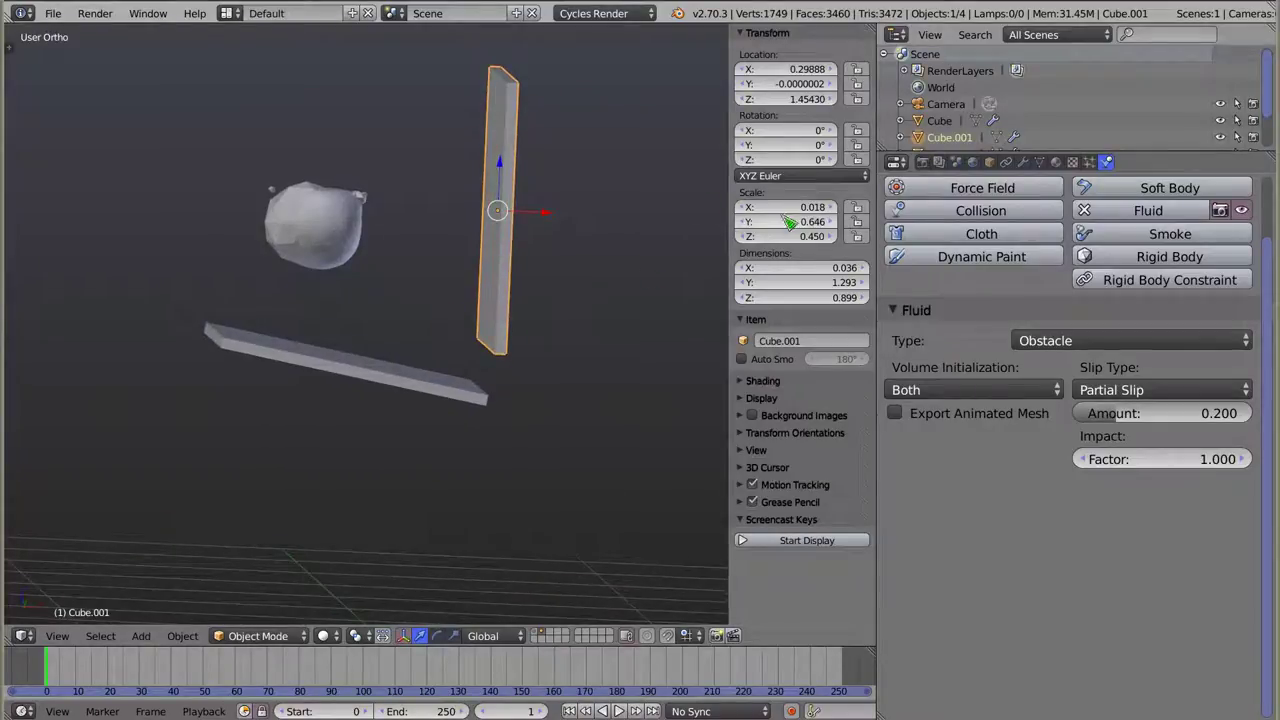
- Re-bake the simulation from the domain and play the new splash
right_click(352, 226)
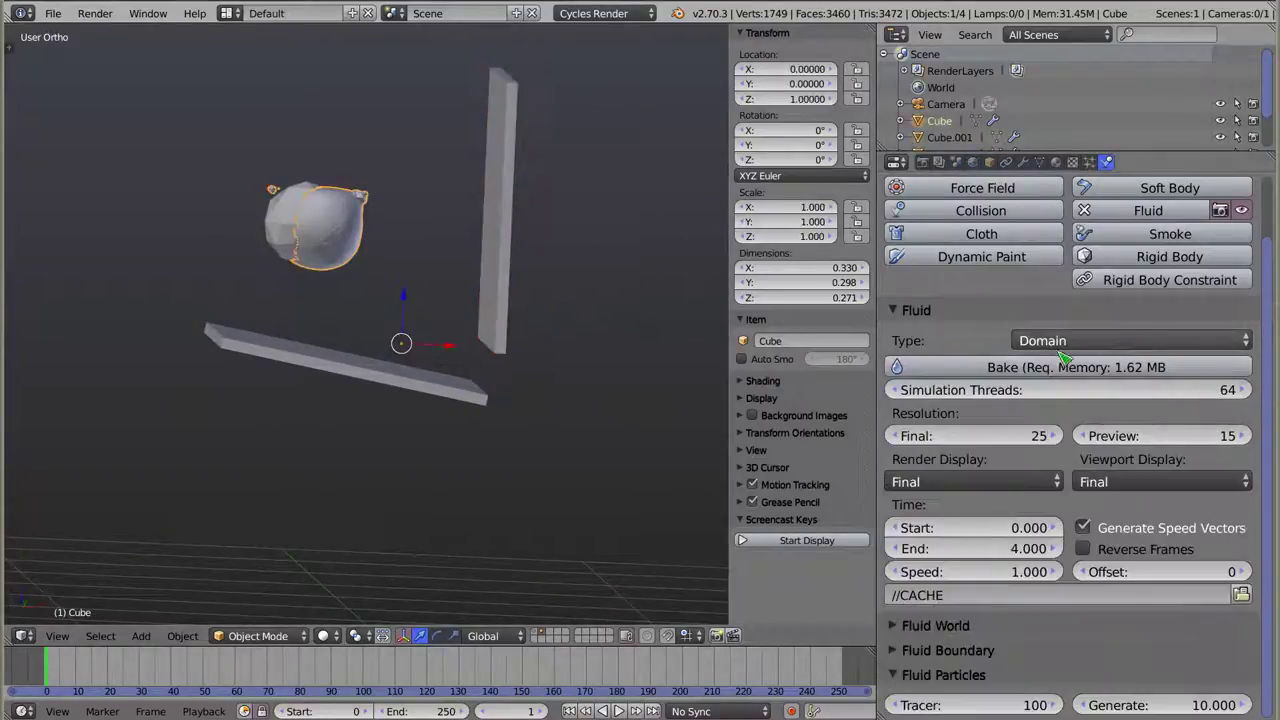
click(980, 368)
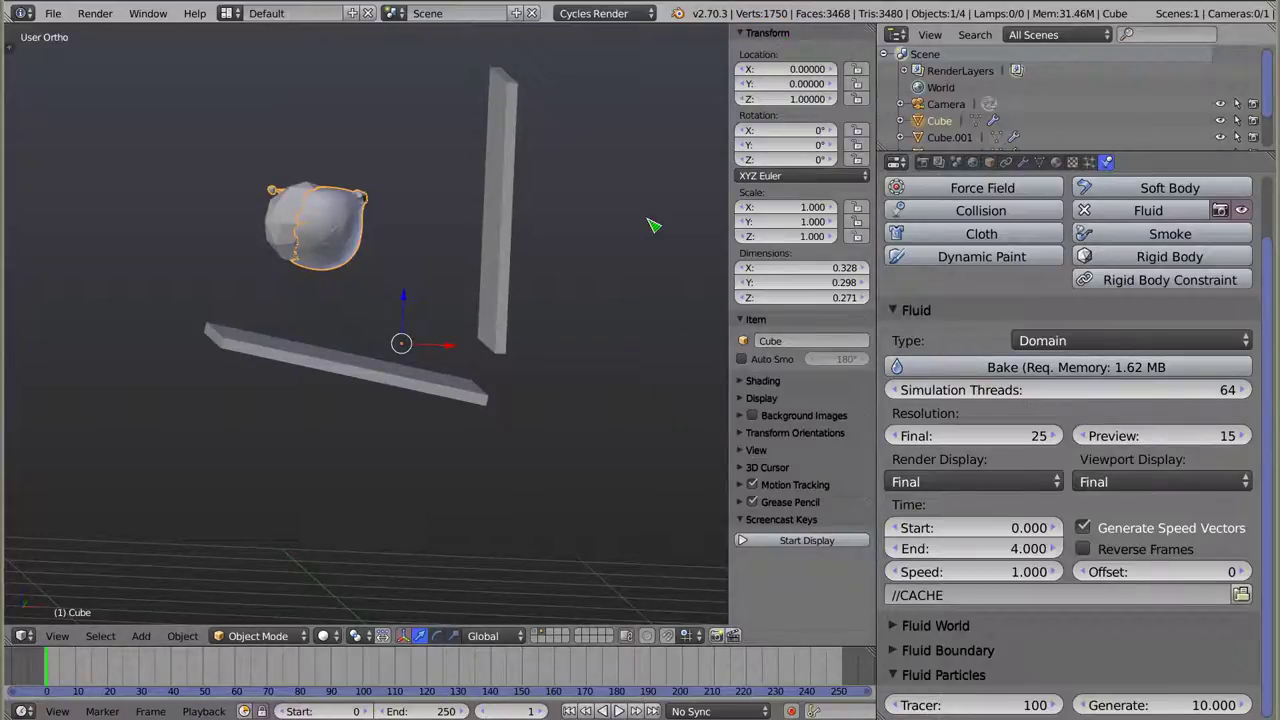
key(alt+a)
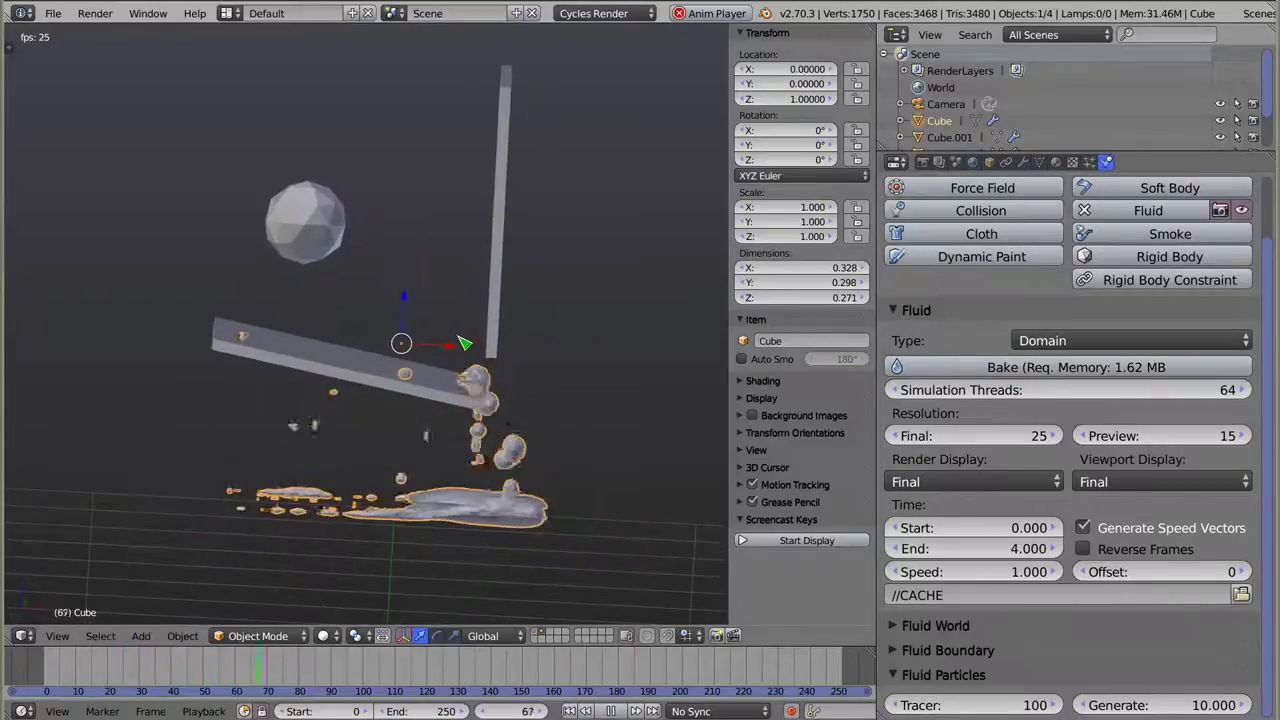
key(Escape)
key(alt+a)
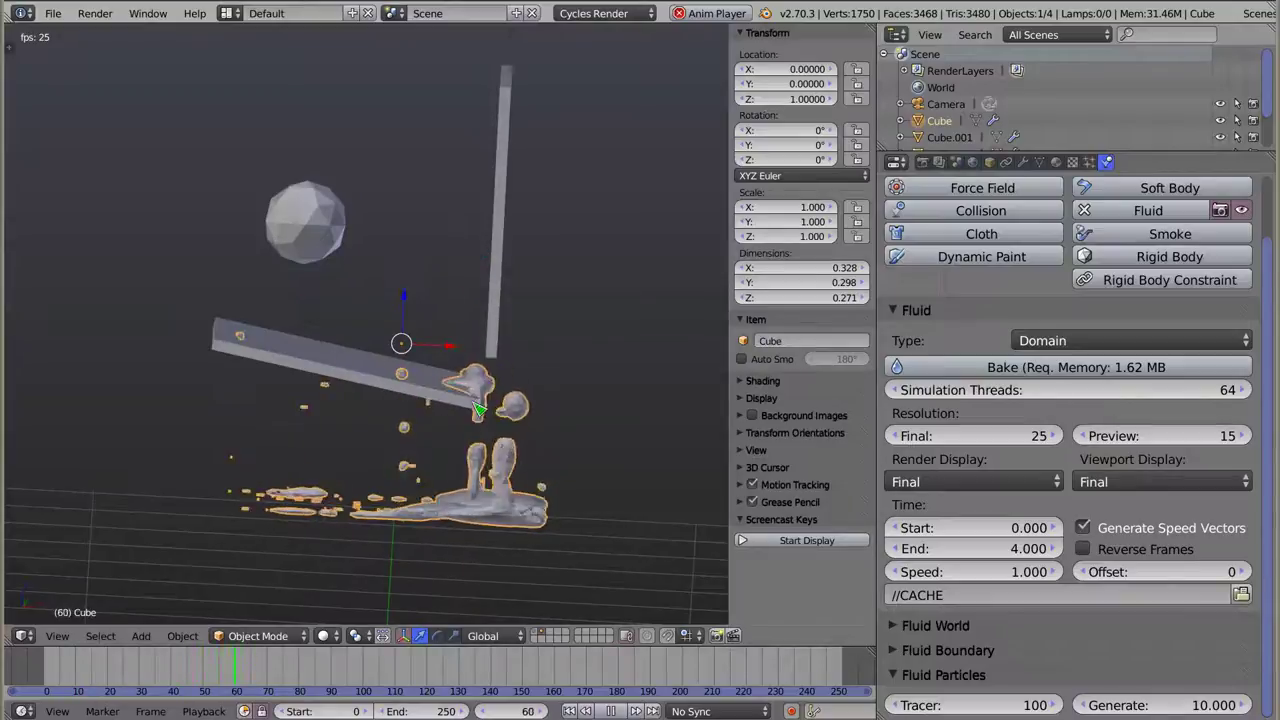
- Replay the splash in orthographic front view, ending rewound at frame 0
key(Escape)
key(alt+a)
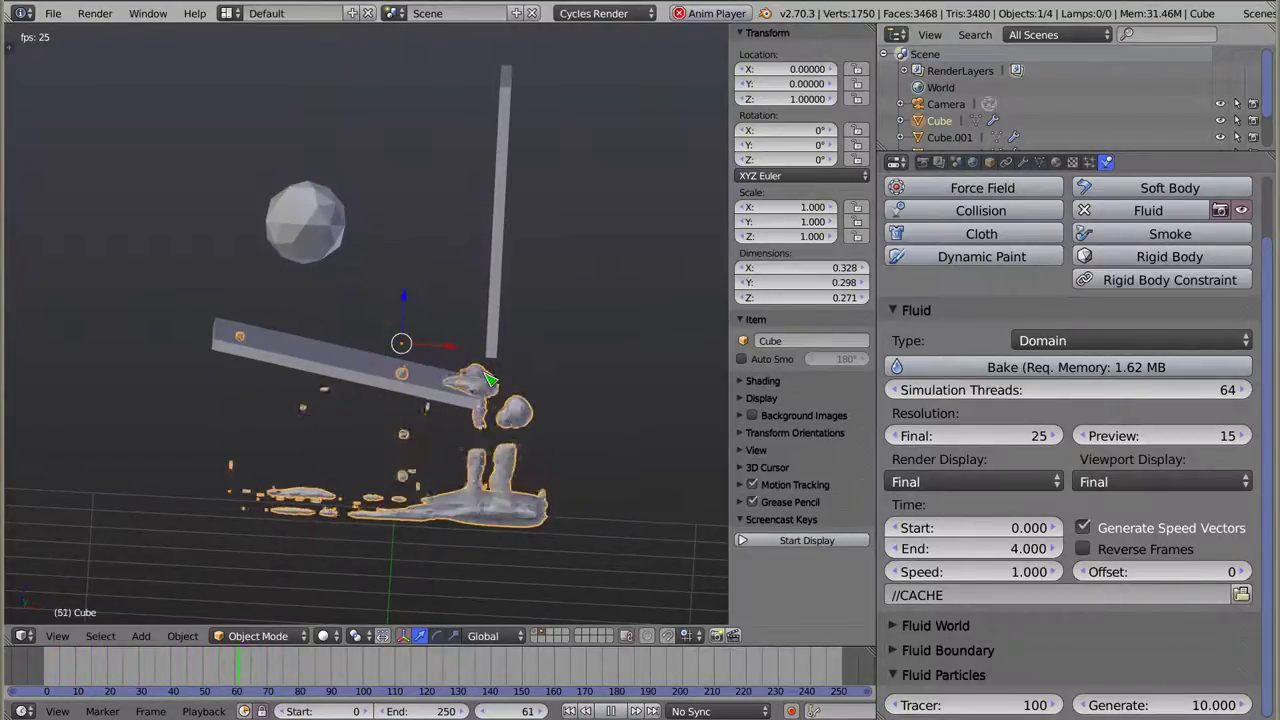
key(KP_1)
key(KP_5)
key(alt+a)
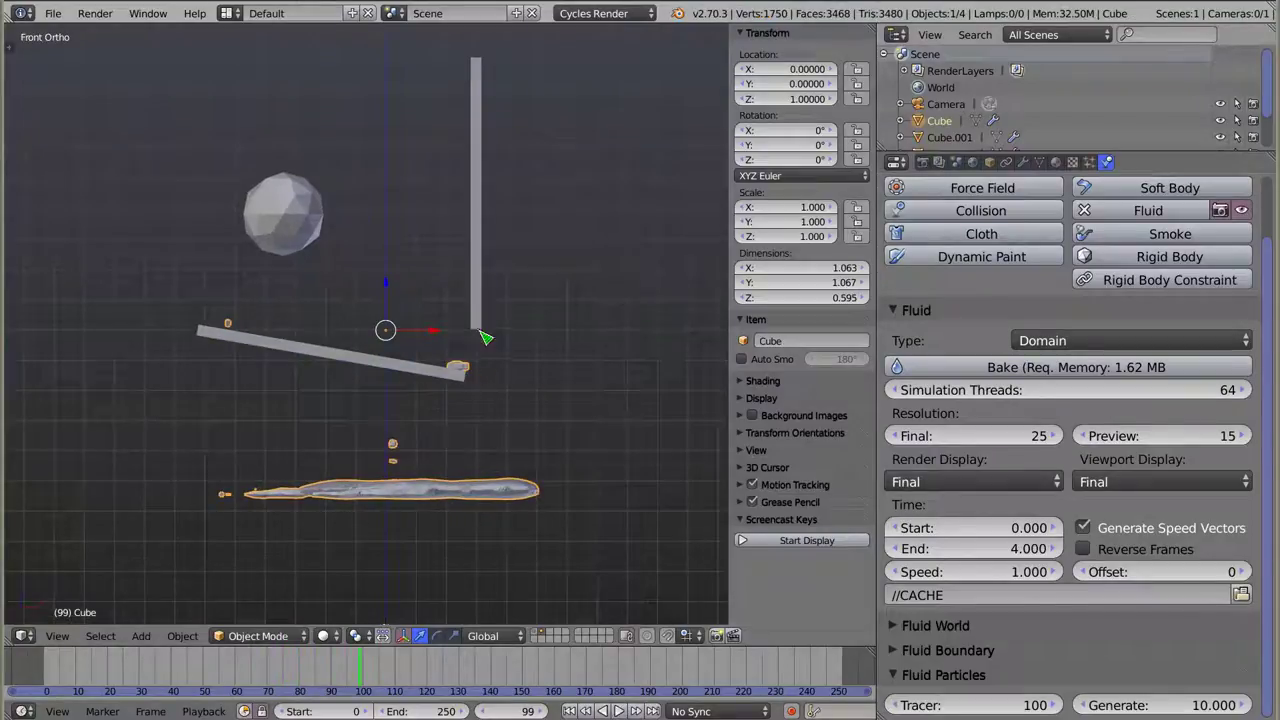
key(shift+Left)
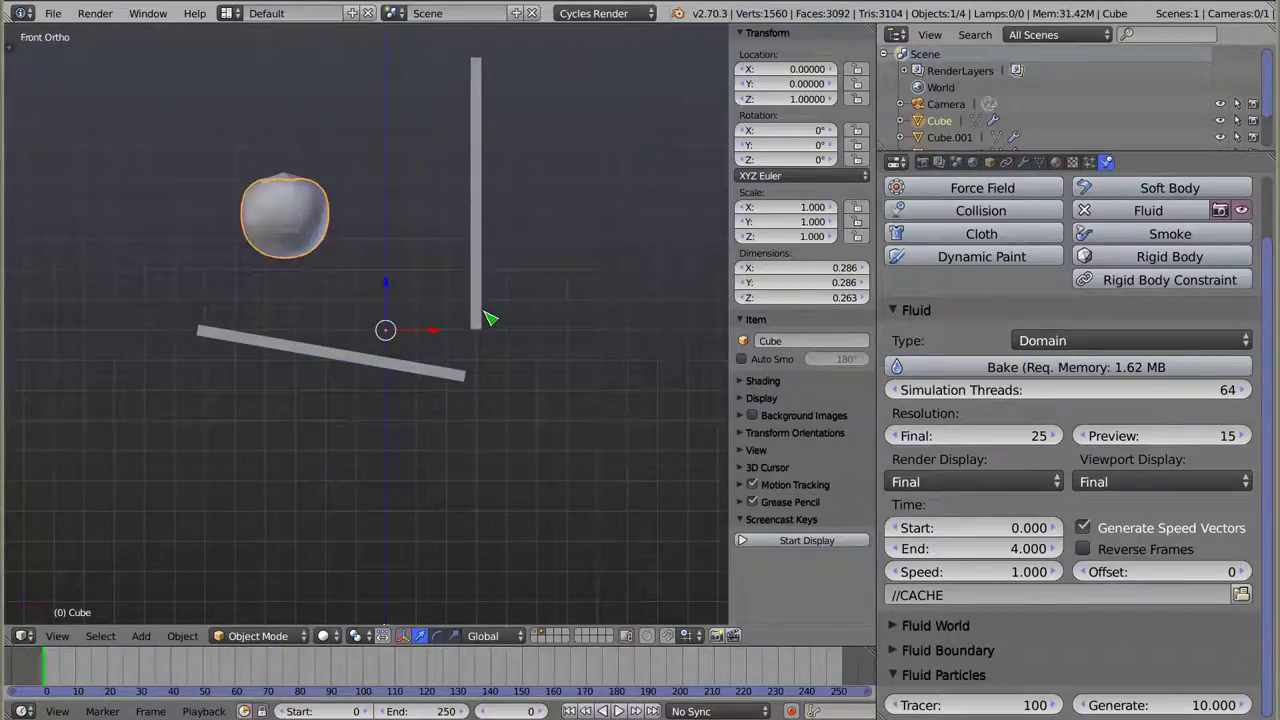
key(alt+a)
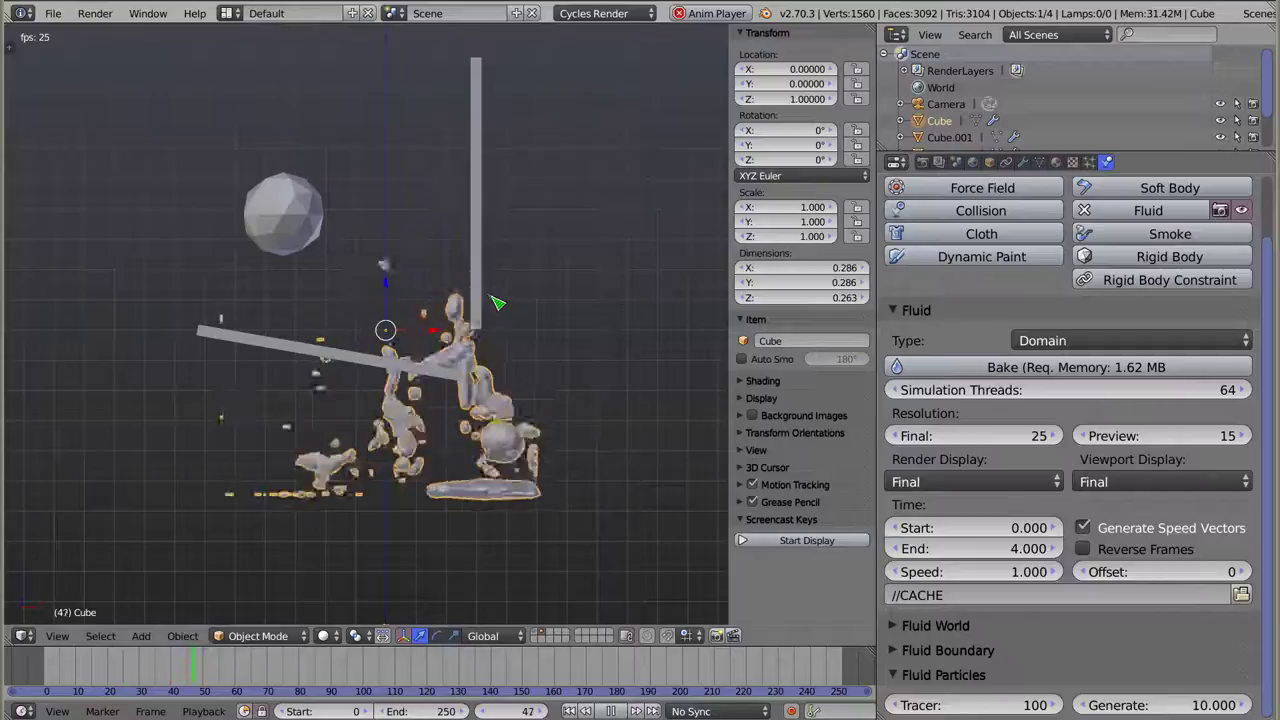
key(Escape)
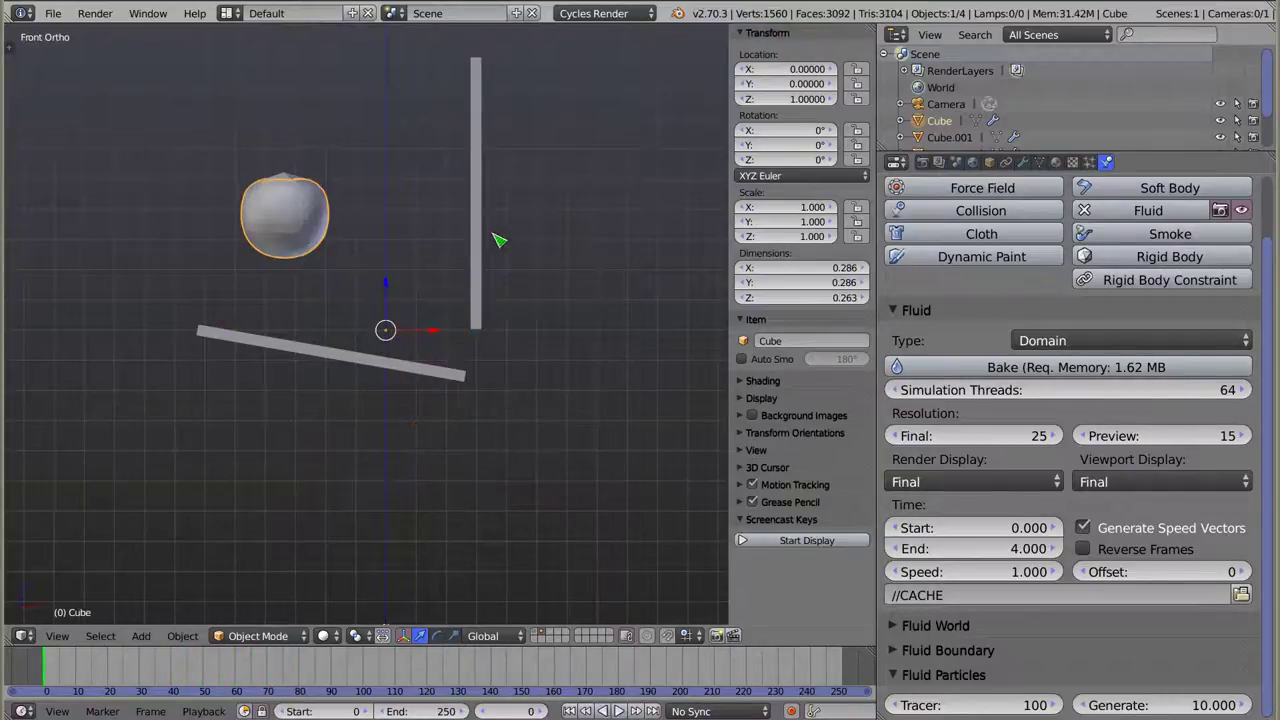
- Set the wall obstacle's Slip Type to No Slip and select the fluid sphere
right_click(479, 220)
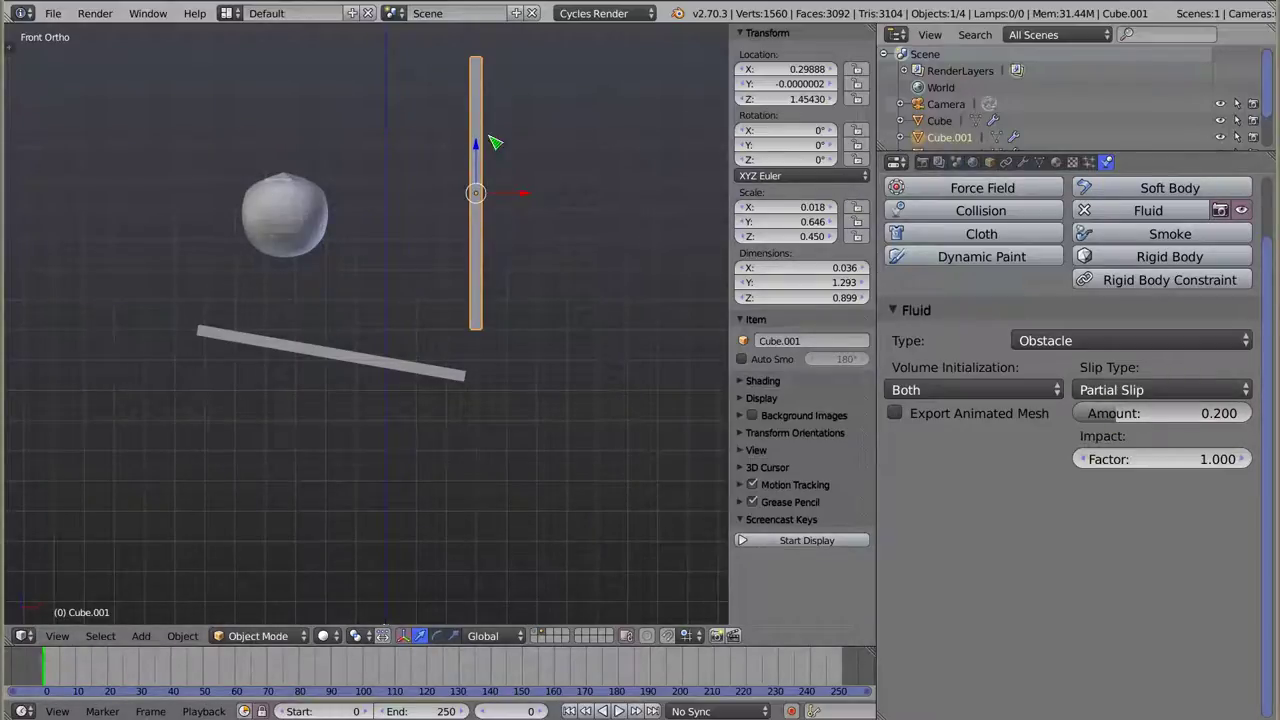
click(1208, 393)
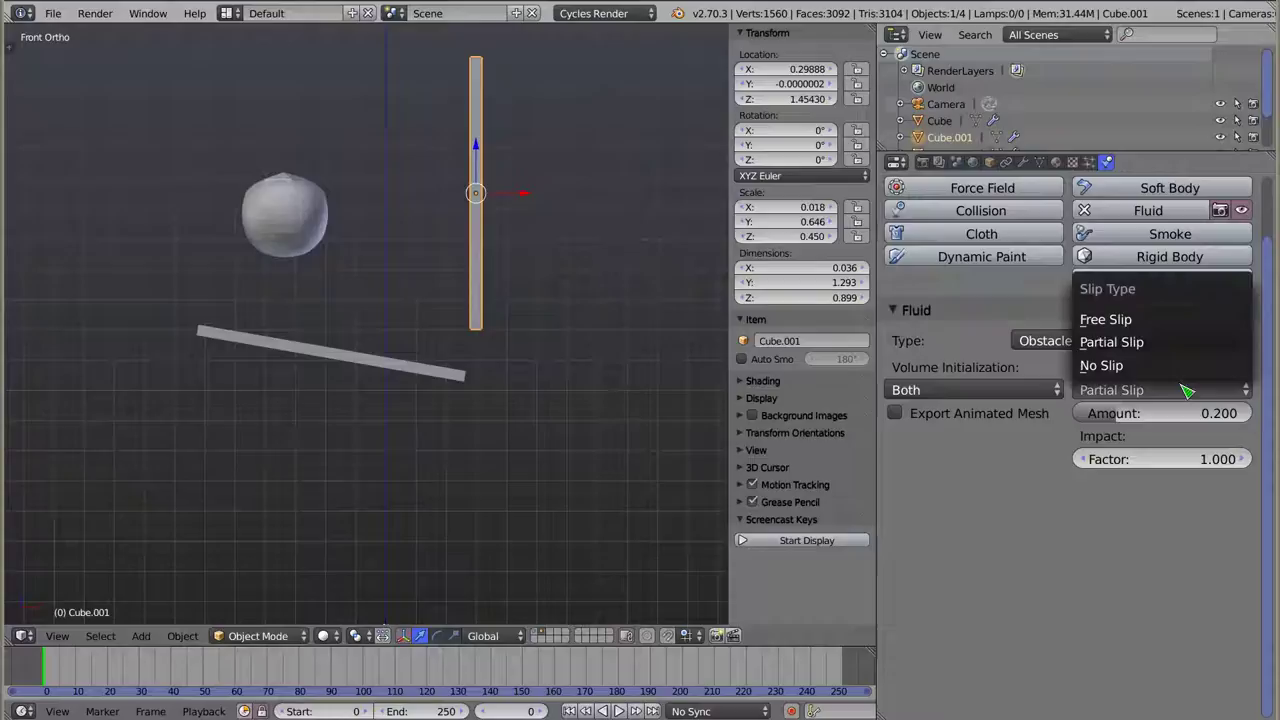
click(1180, 368)
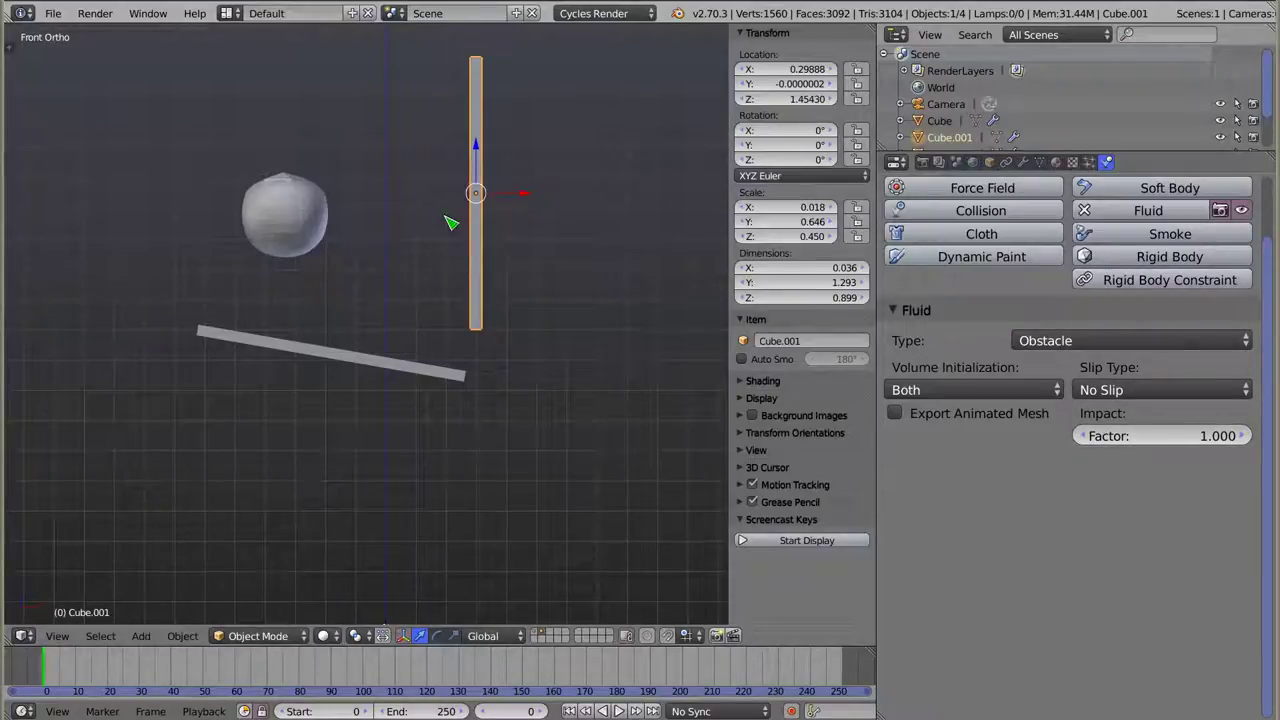
right_click(296, 237)
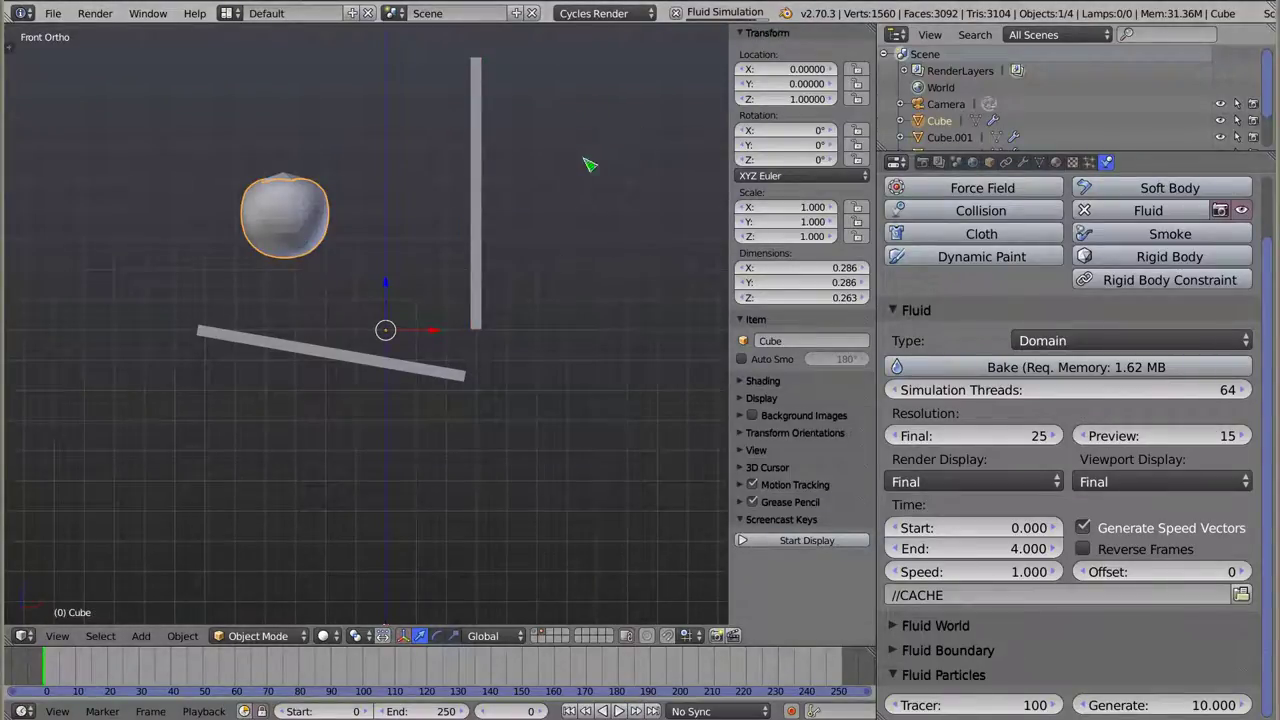
- Play the splash several times from different angles, rewinding to frame 0 each time
key(alt+a)
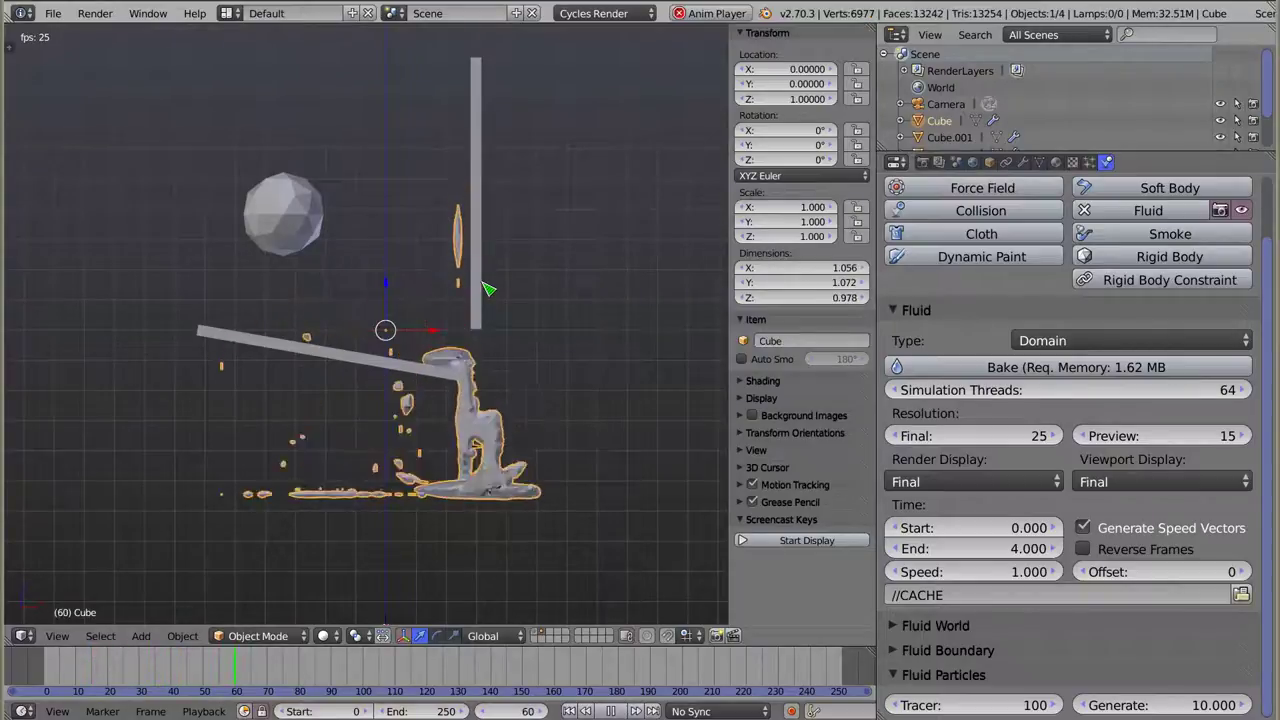
middle_drag(458, 322, 489, 340)
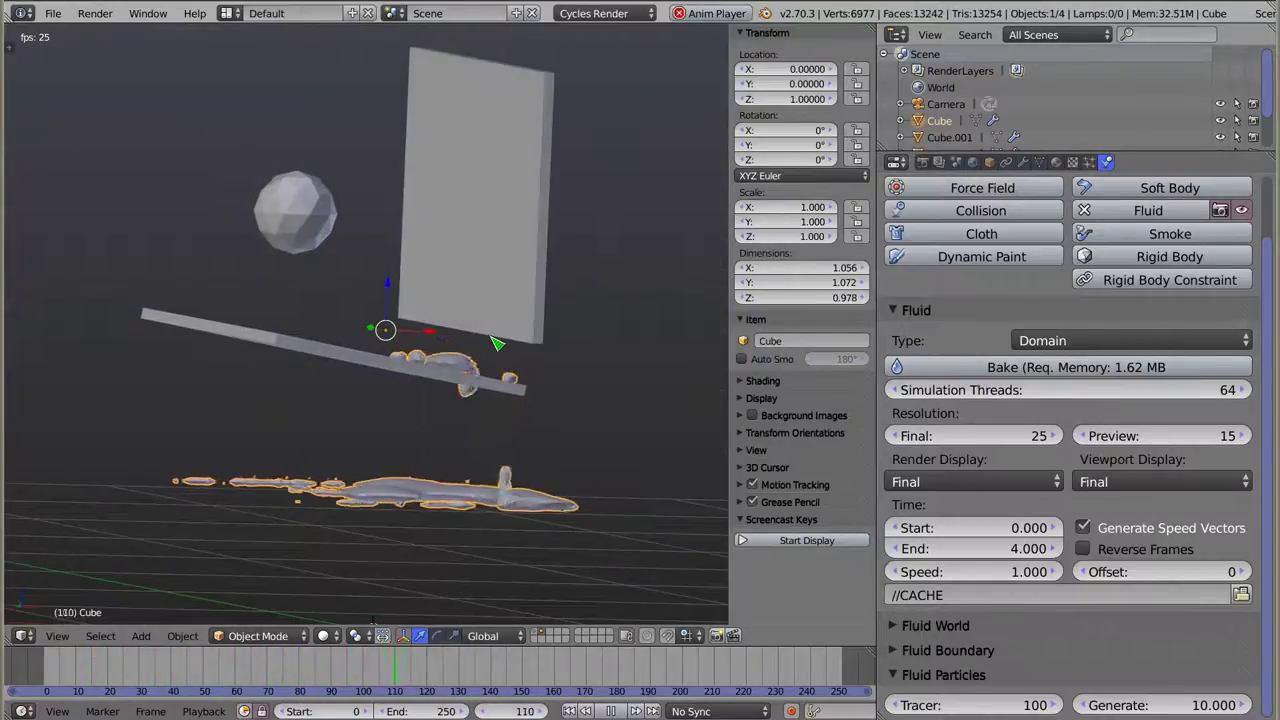
key(shift+Left)
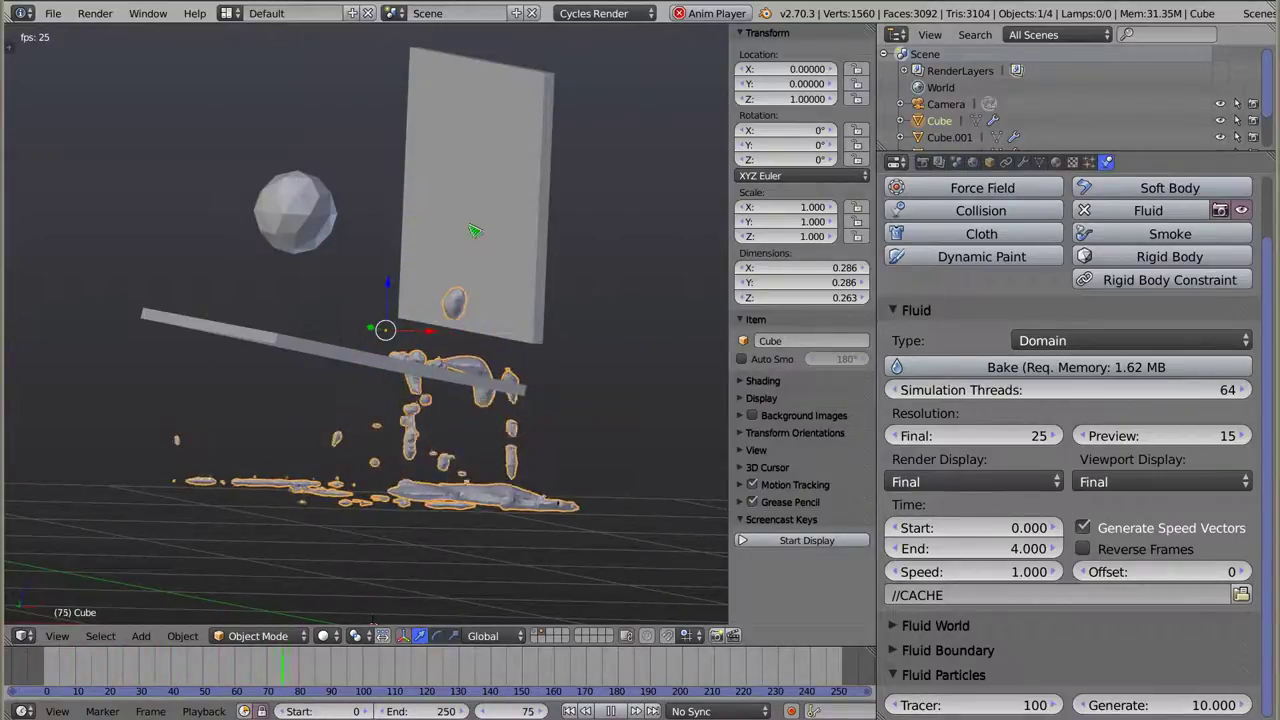
key(Escape)
key(a)
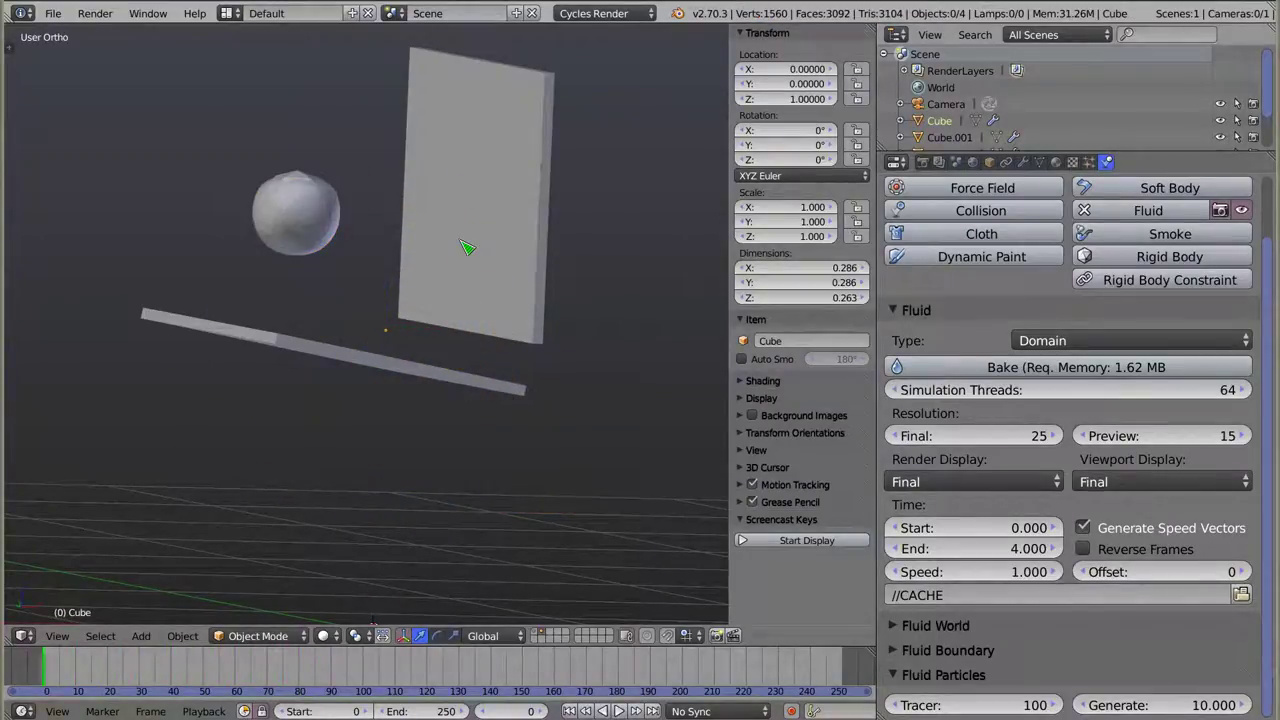
key(alt+a)
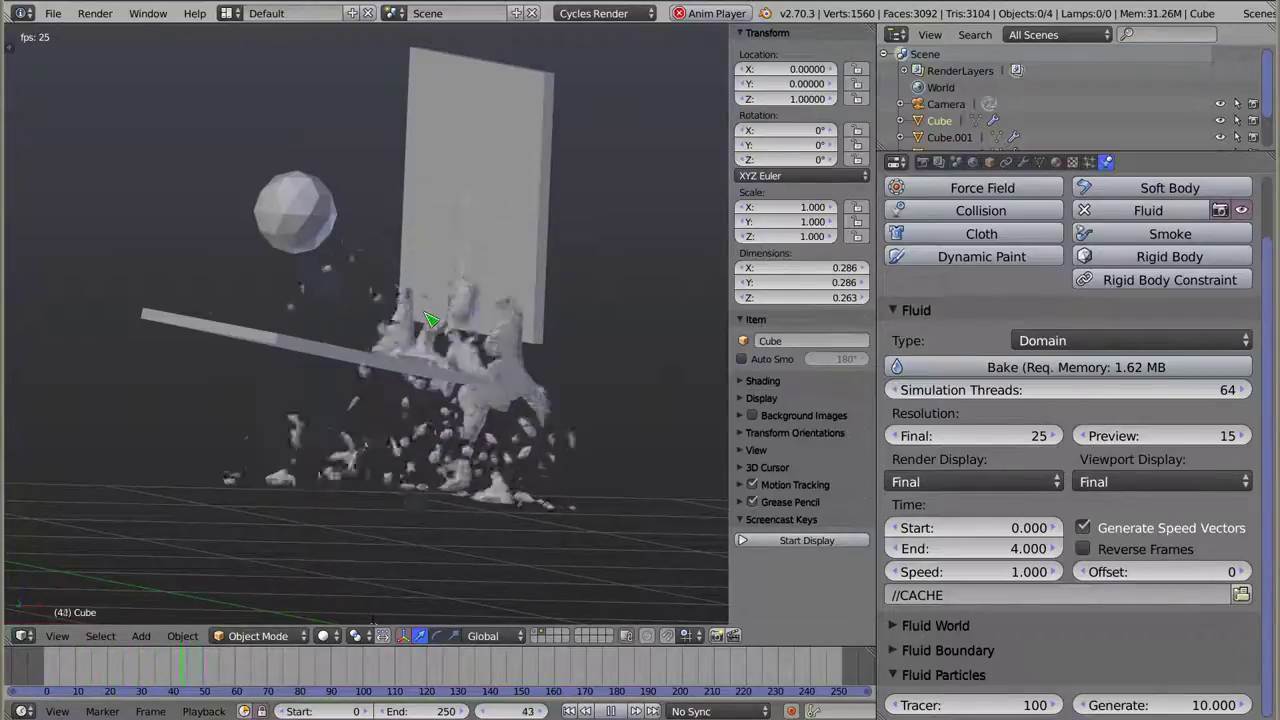
mouse_move(430, 320)
middle_down()
mouse_move(340, 272)
mouse_move(340, 323)
mouse_move(476, 380)
middle_up()
key(Escape)
key(alt+a)
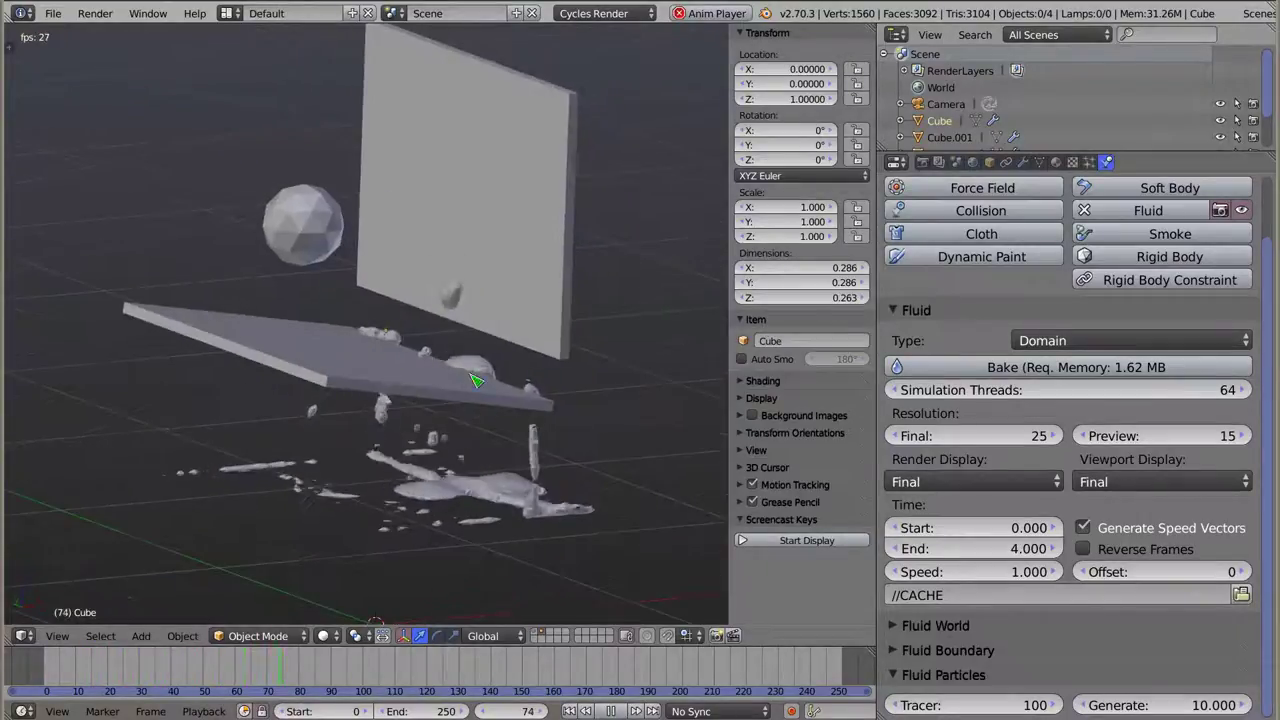
key(Escape)
- Switch the wall's Slip Type to Free Slip and re-bake the simulation
right_click(509, 222)
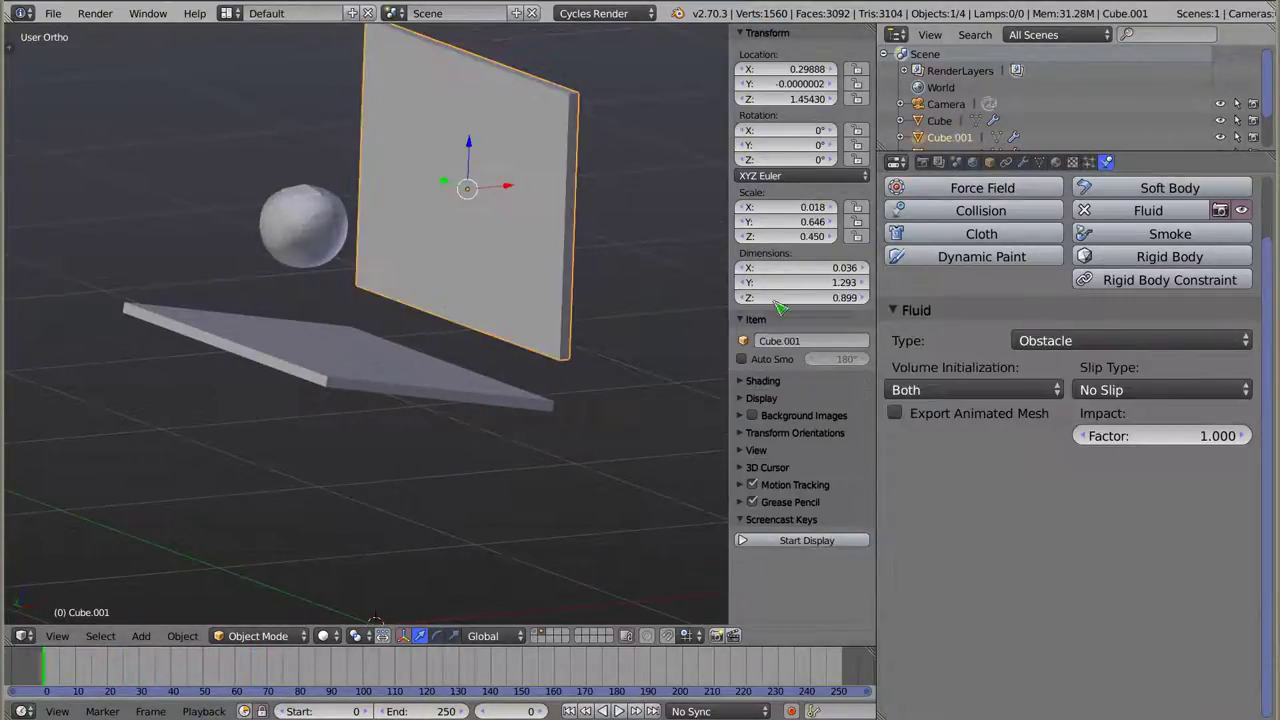
click(1140, 390)
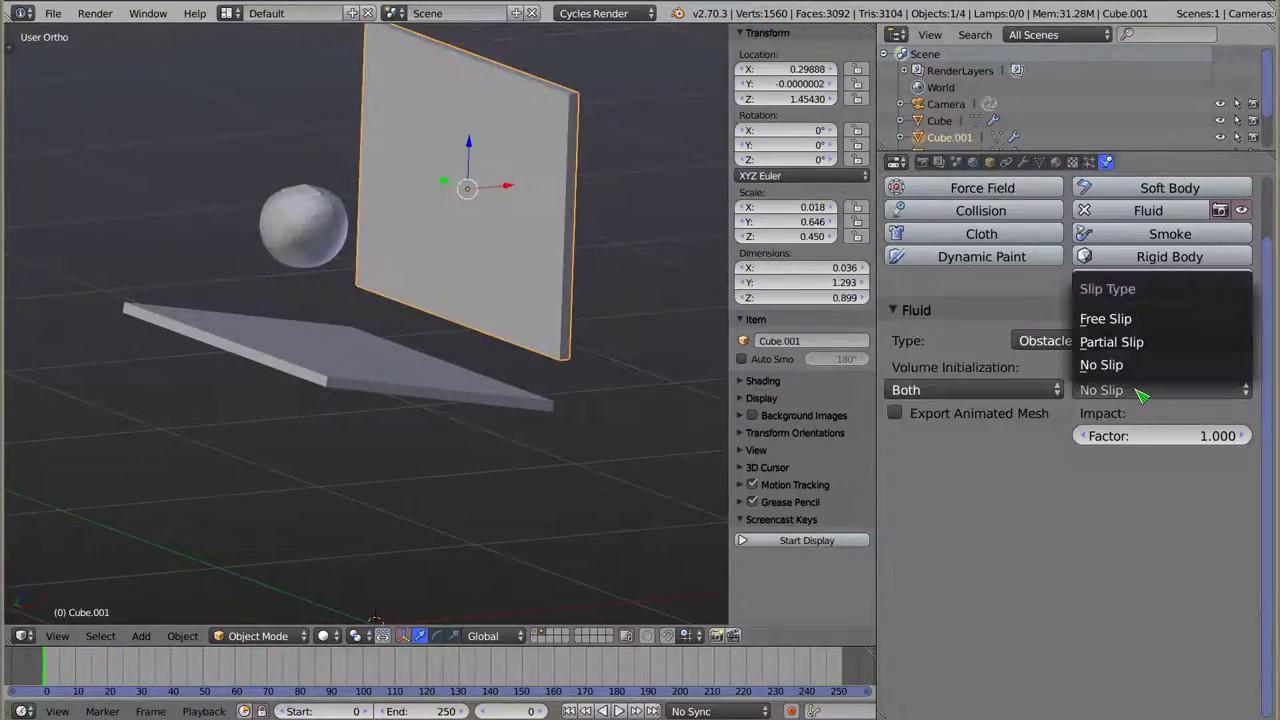
click(1155, 324)
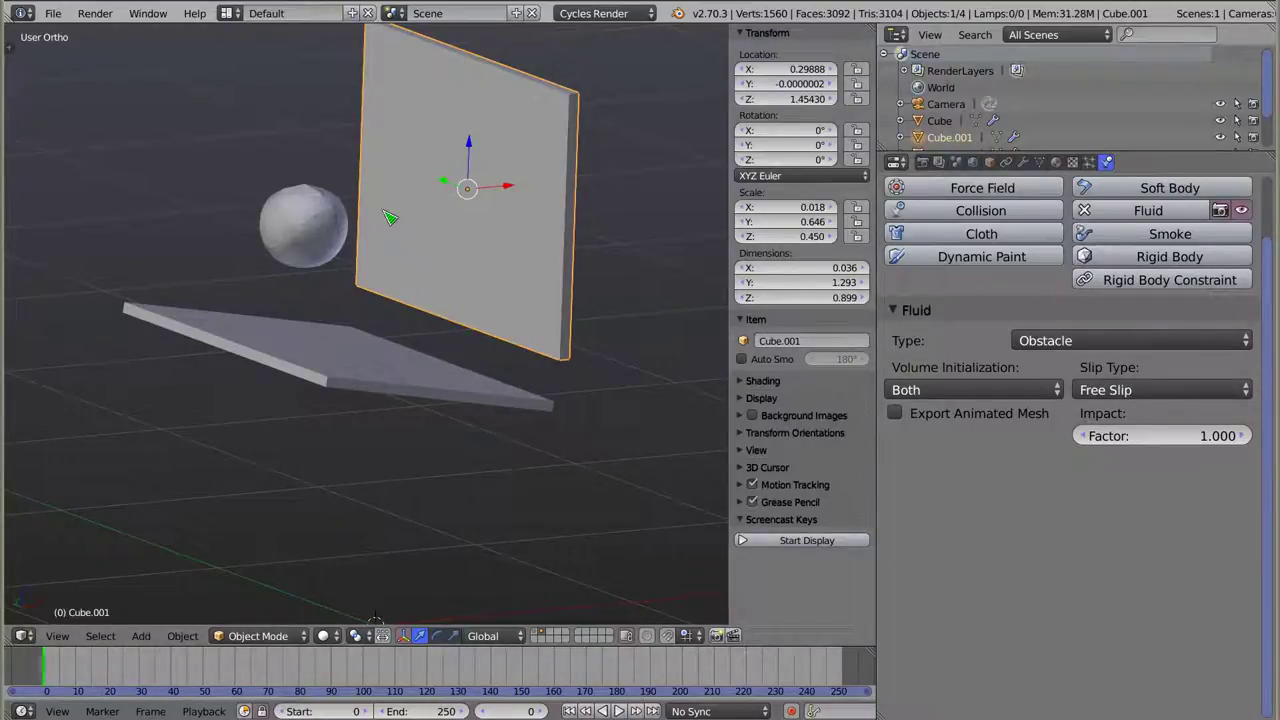
right_click(312, 238)
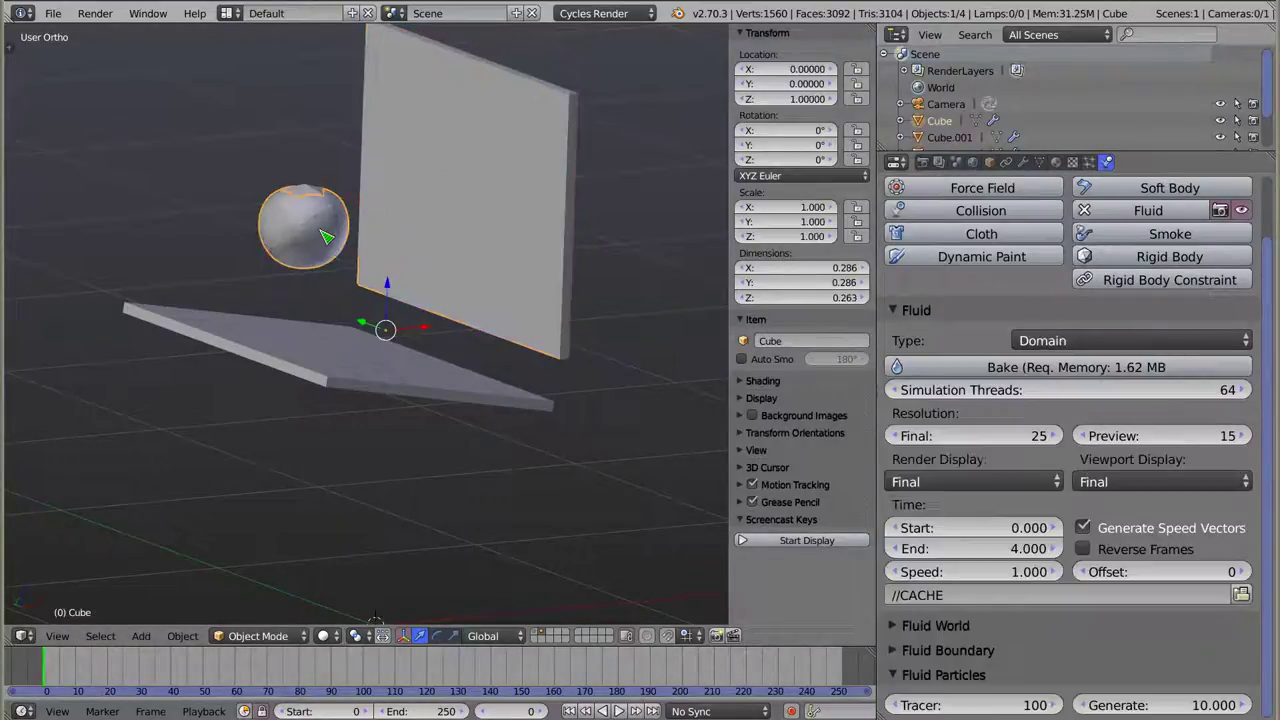
click(1008, 372)
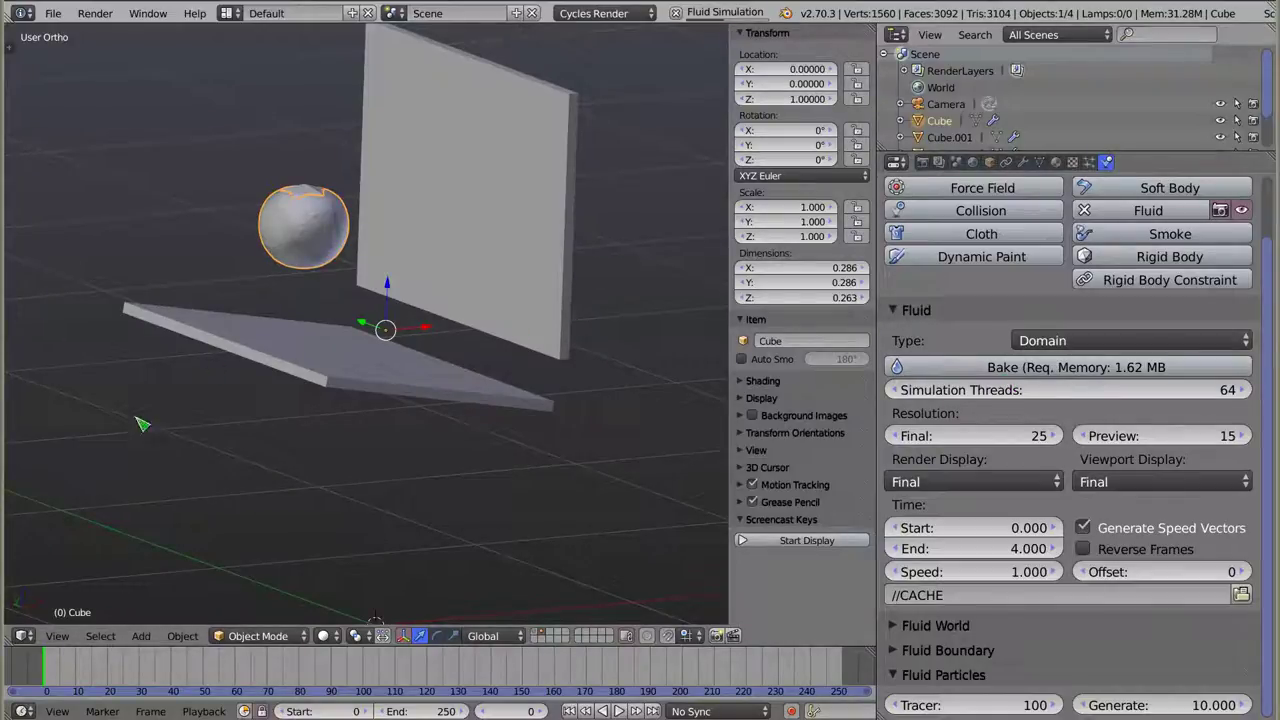
- Play the Free Slip bake, rewinding and orbiting to watch the splash again
key(alt+a)
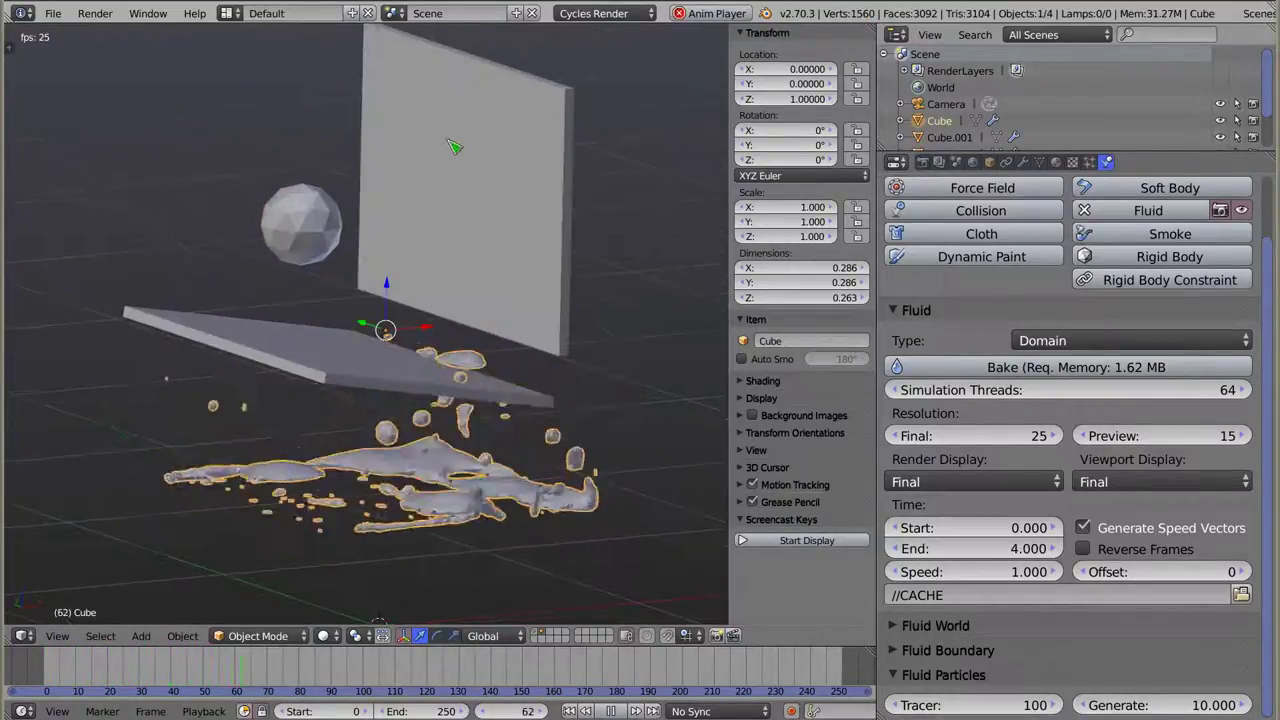
key(alt+a)
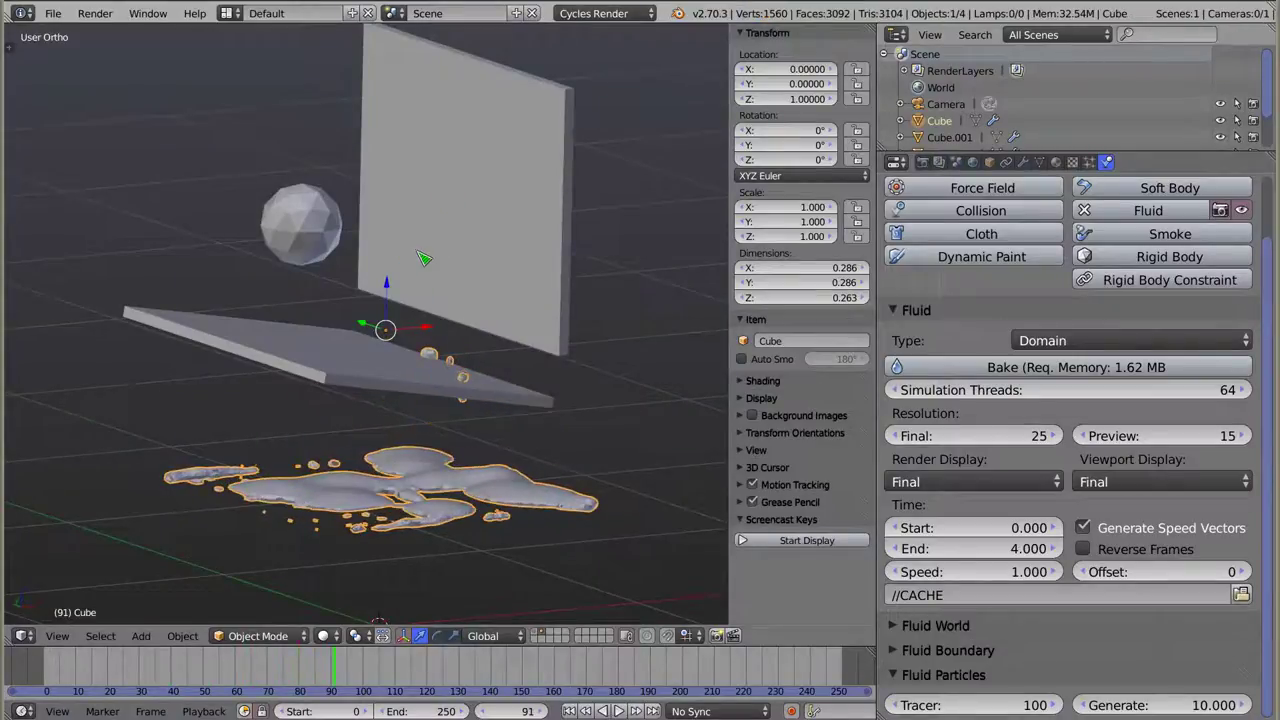
key(shift+Left)
key(alt+a)
middle_drag(203, 562, 476, 368)
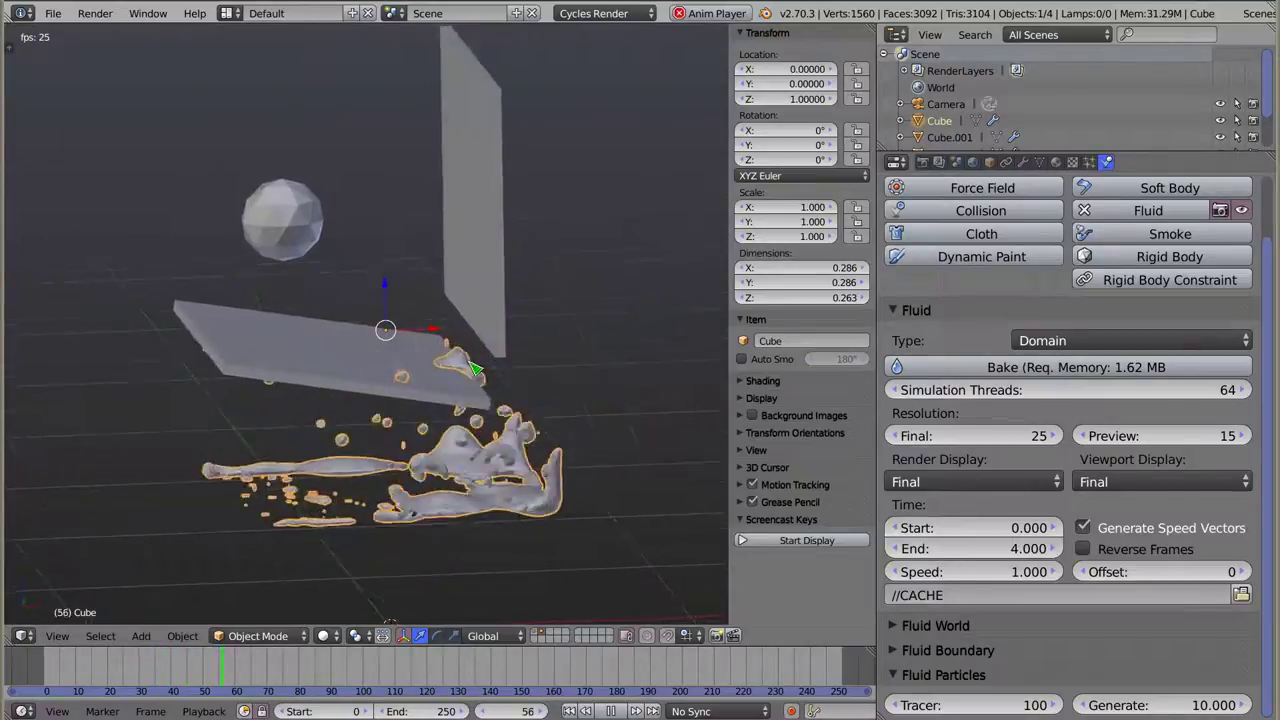
key(shift+Left)
scroll(476, 368, up, 4)
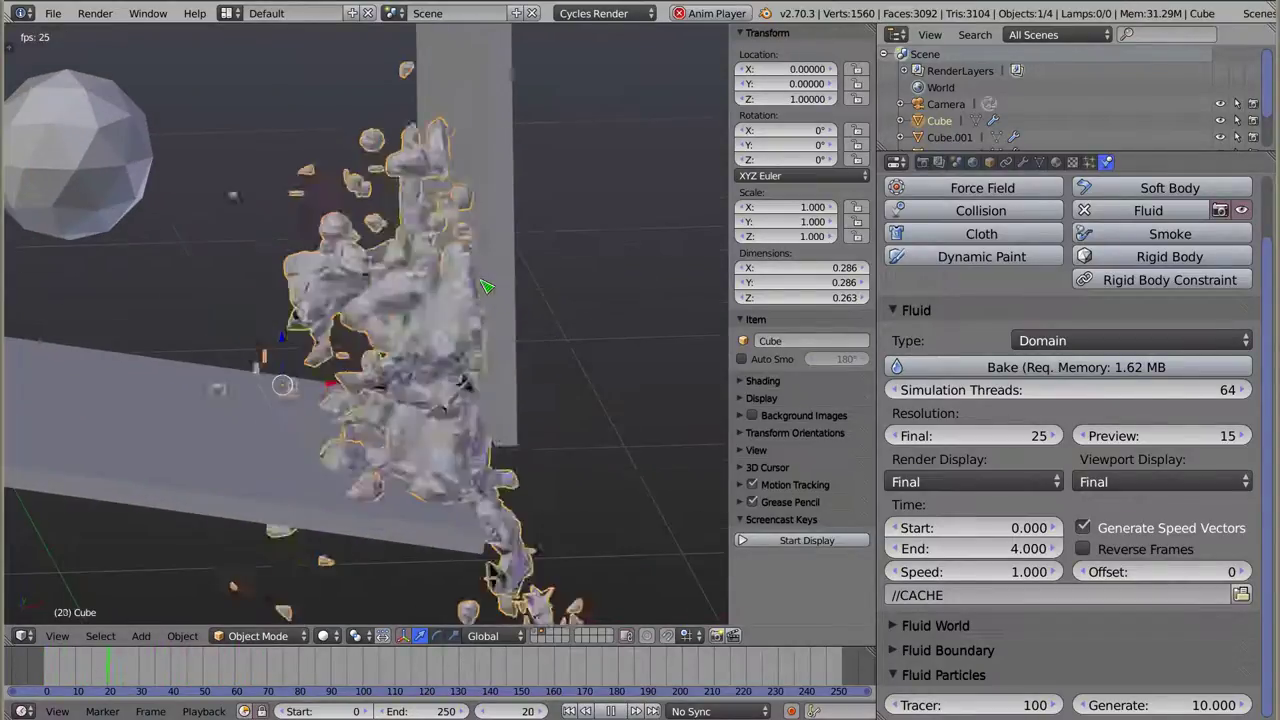
key(Escape)
- Replay the splash from closer angles around the wall, ending rewound at frame 0
mouse_move(397, 373)
middle_down()
mouse_move(391, 449)
mouse_move(386, 371)
middle_up()
key(alt+a)
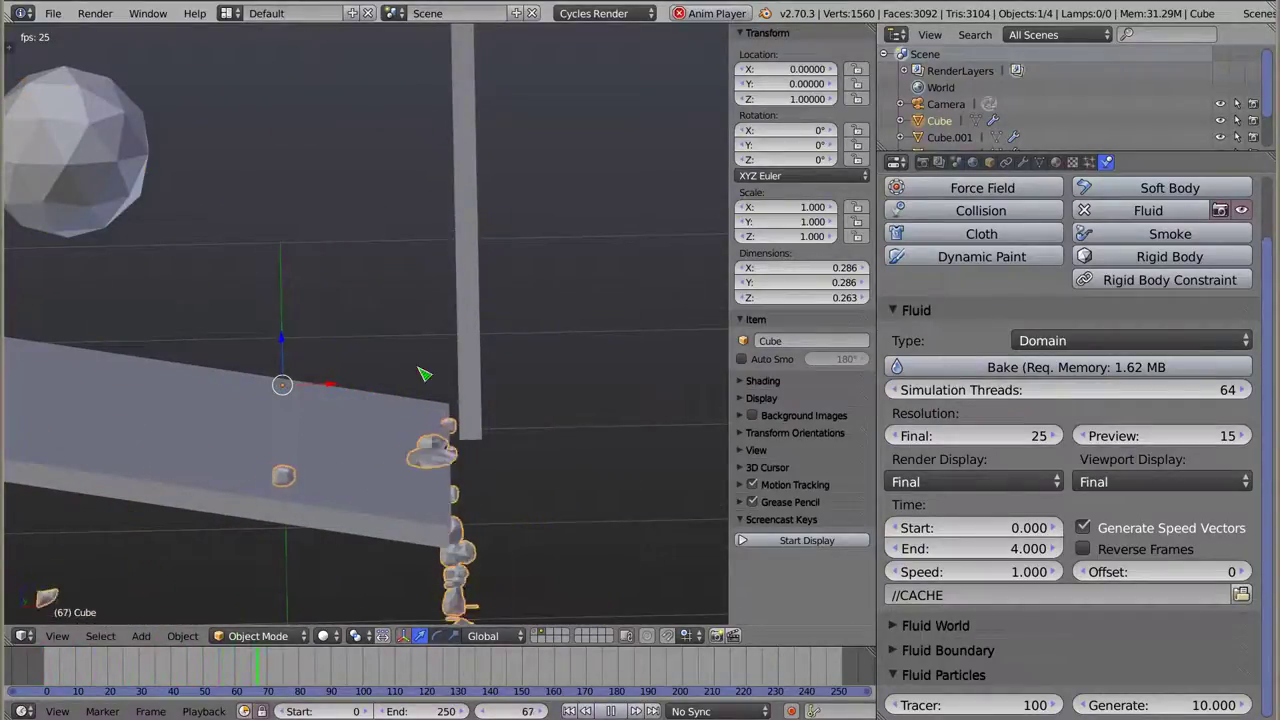
key(Escape)
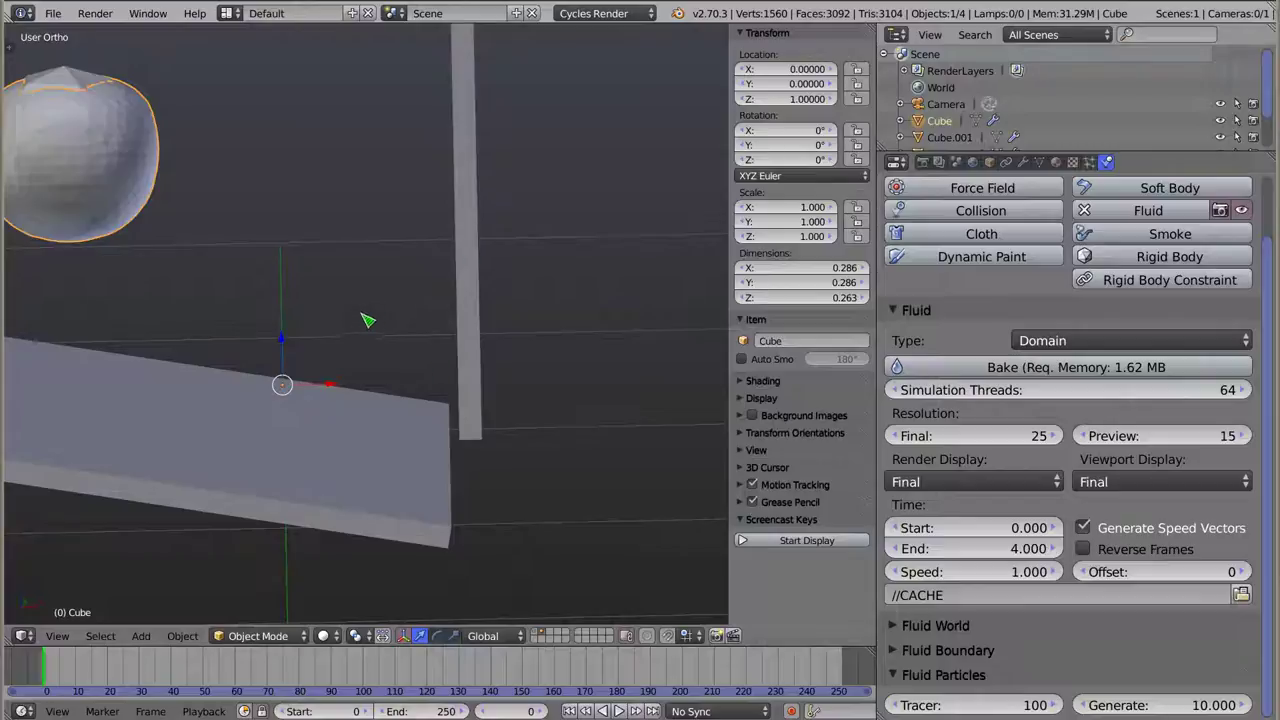
middle_drag(367, 320, 414, 337)
key(alt+a)
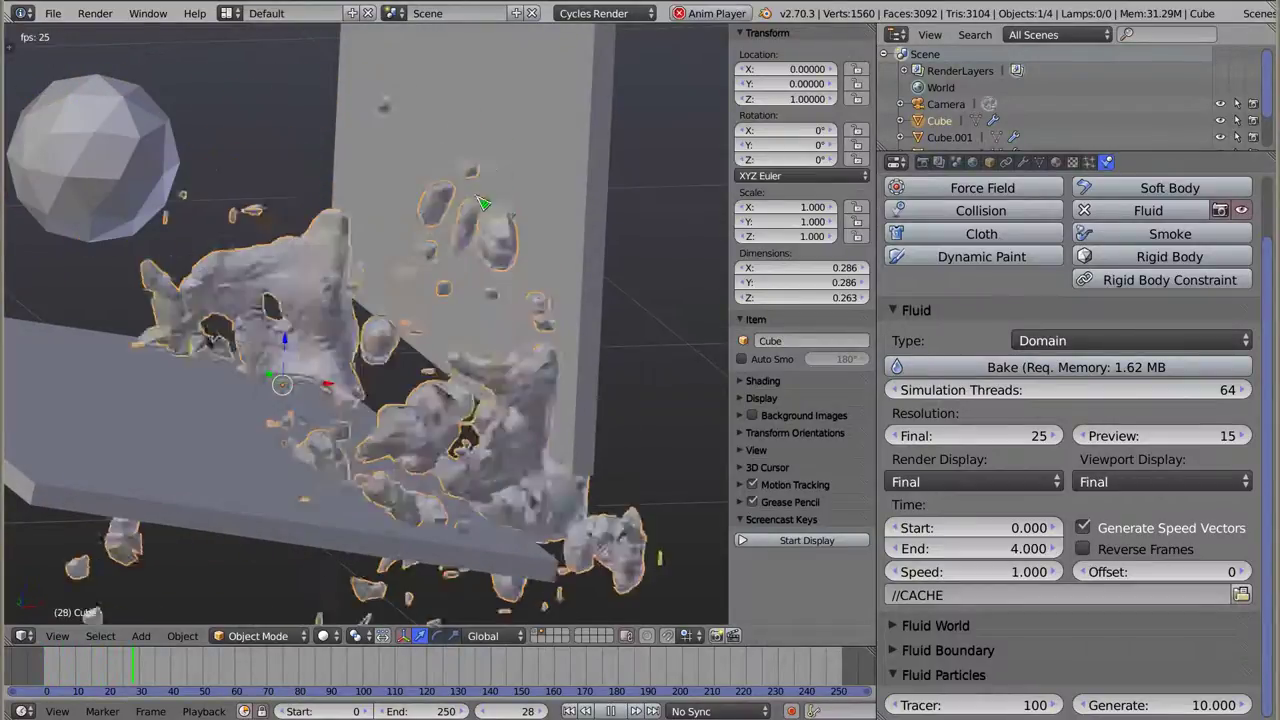
key(Escape)
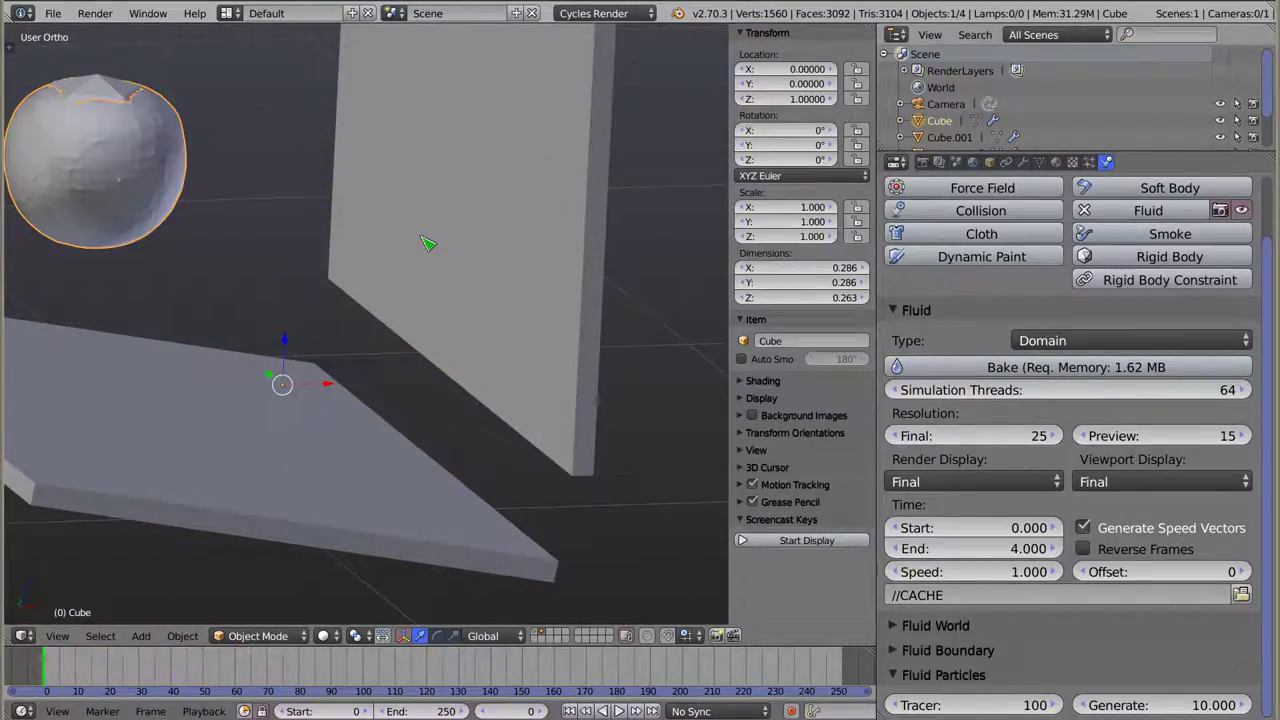
- Select the wall obstacle Cube.001 and orbit to view it from the side, checking its Free Slip settings
right_click(492, 183)
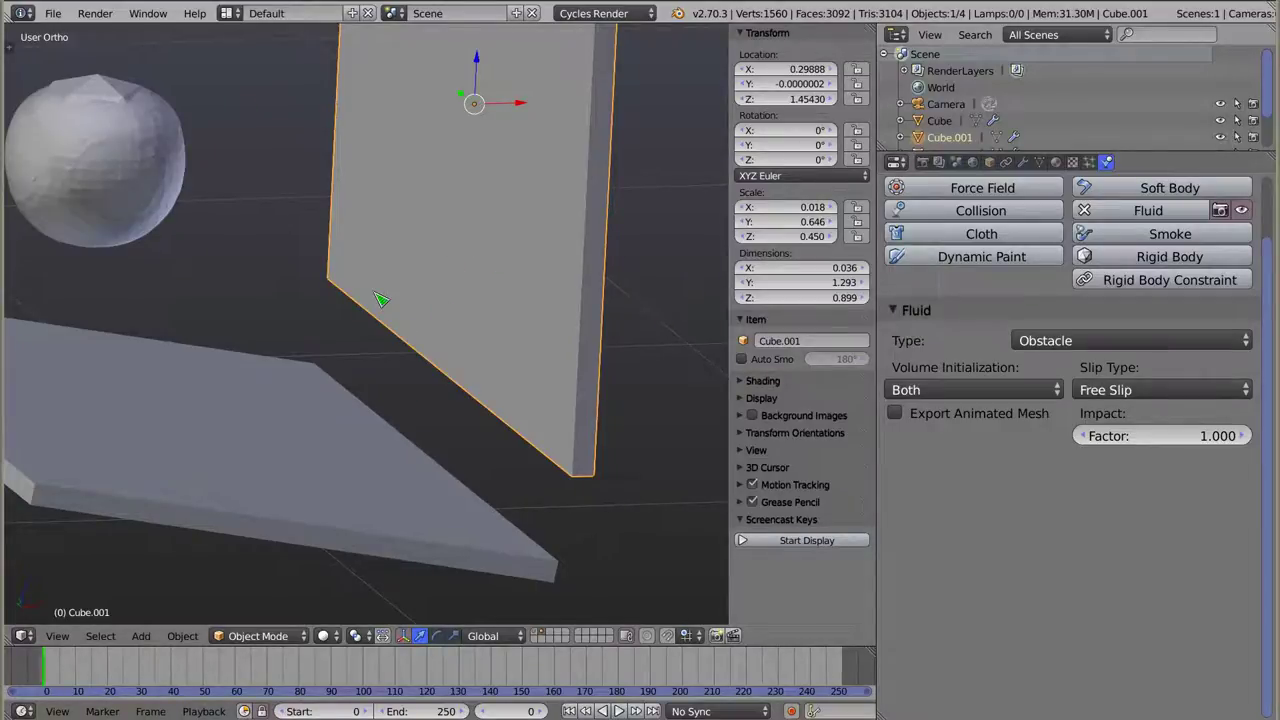
scroll(300, 258, down, 3)
mouse_move(310, 245)
middle_down()
mouse_move(428, 291)
mouse_move(391, 349)
mouse_move(383, 331)
middle_up()
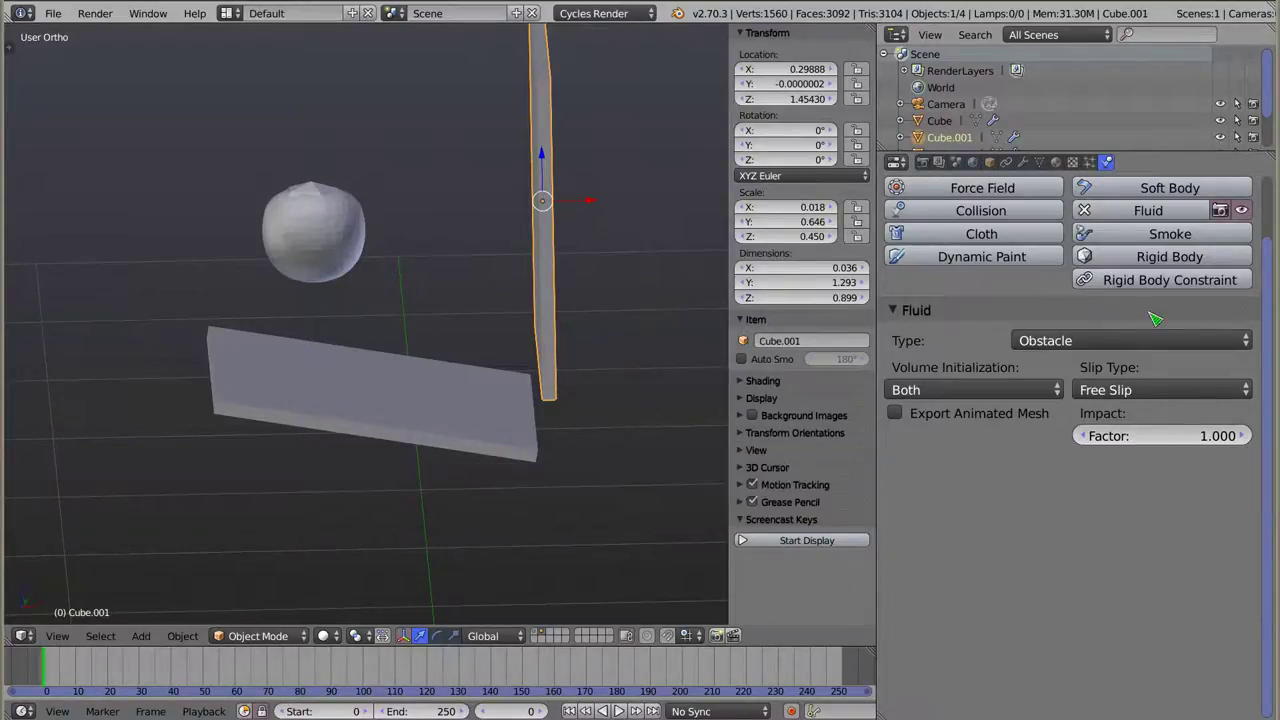
middle_drag(376, 345, 370, 310)
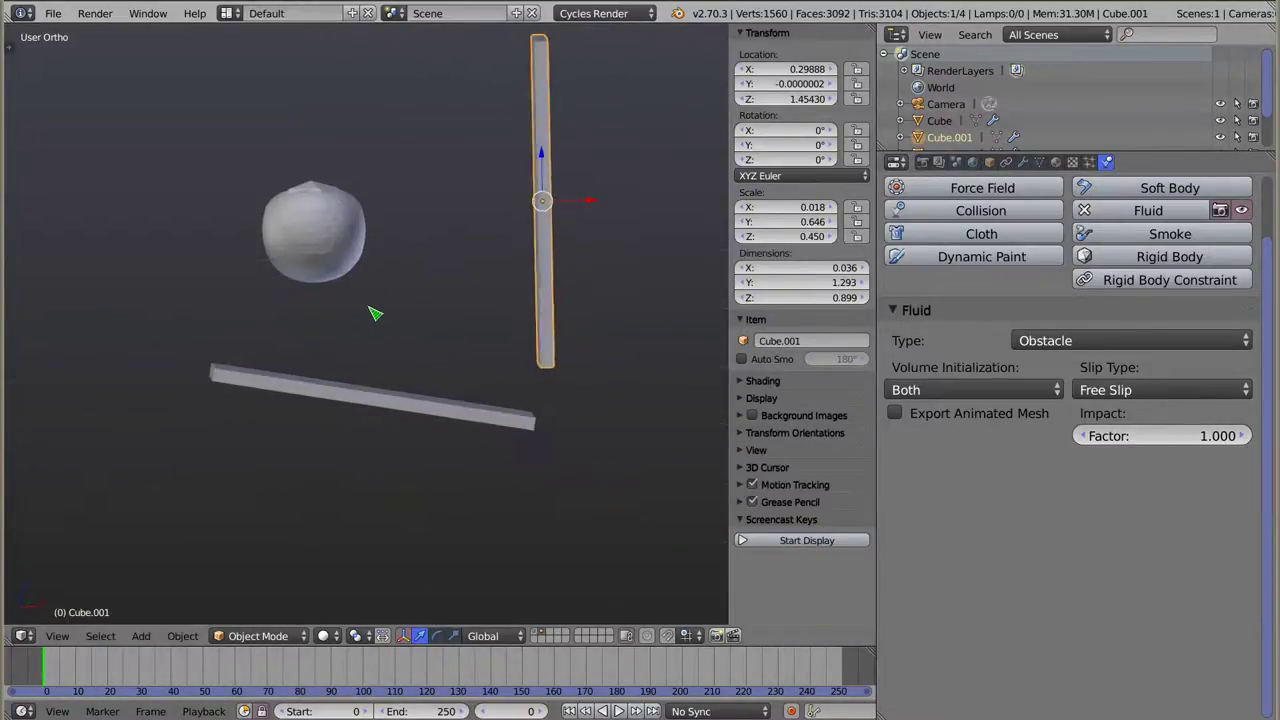